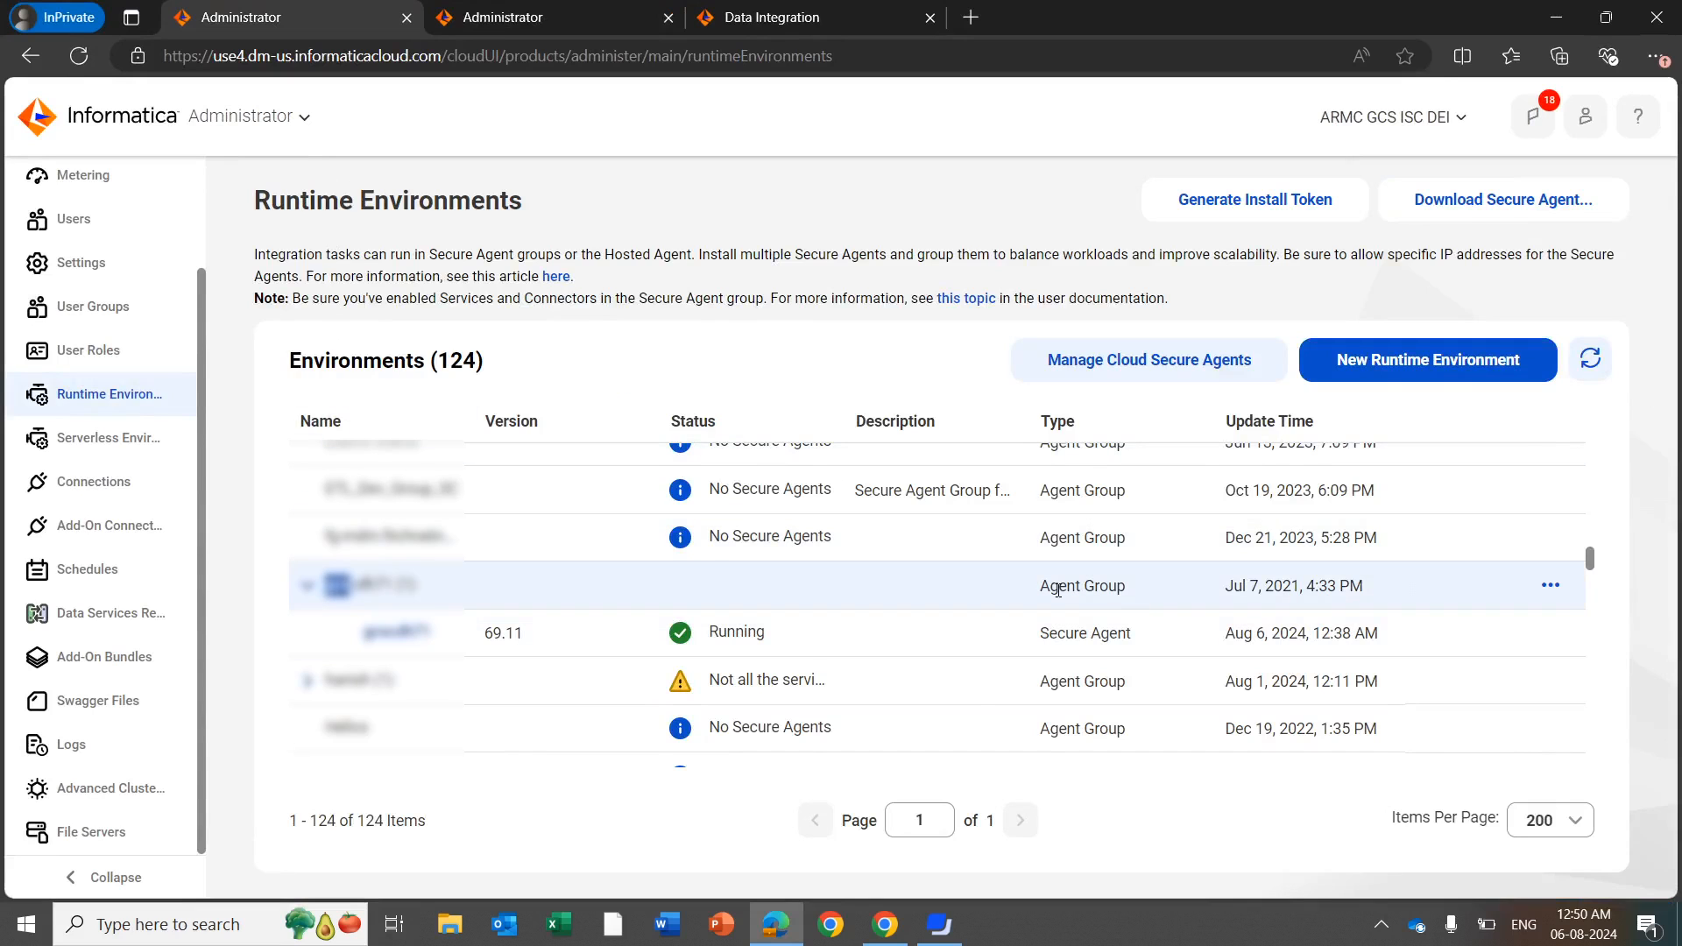
Check which Fabric connectors are enabled for the expanded Secure Agent group by filtering its connectors with "fabric", then close without changes
{"action": "left_click", "coordinate": [1557, 591]}
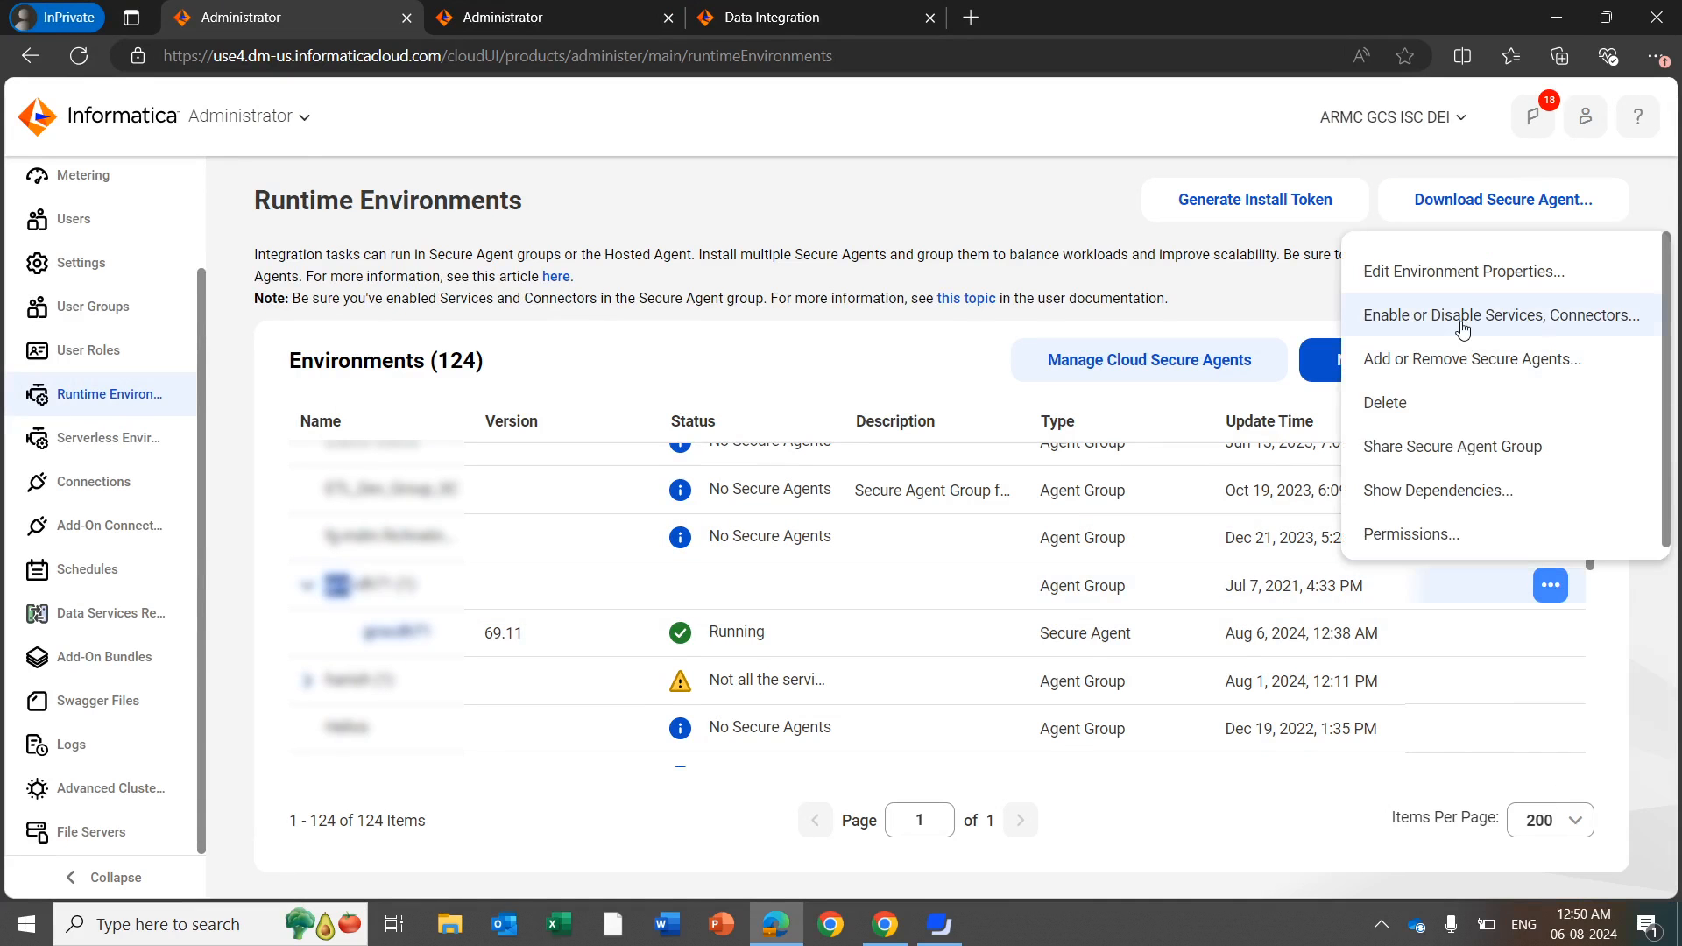
{"action": "left_click", "coordinate": [1463, 326]}
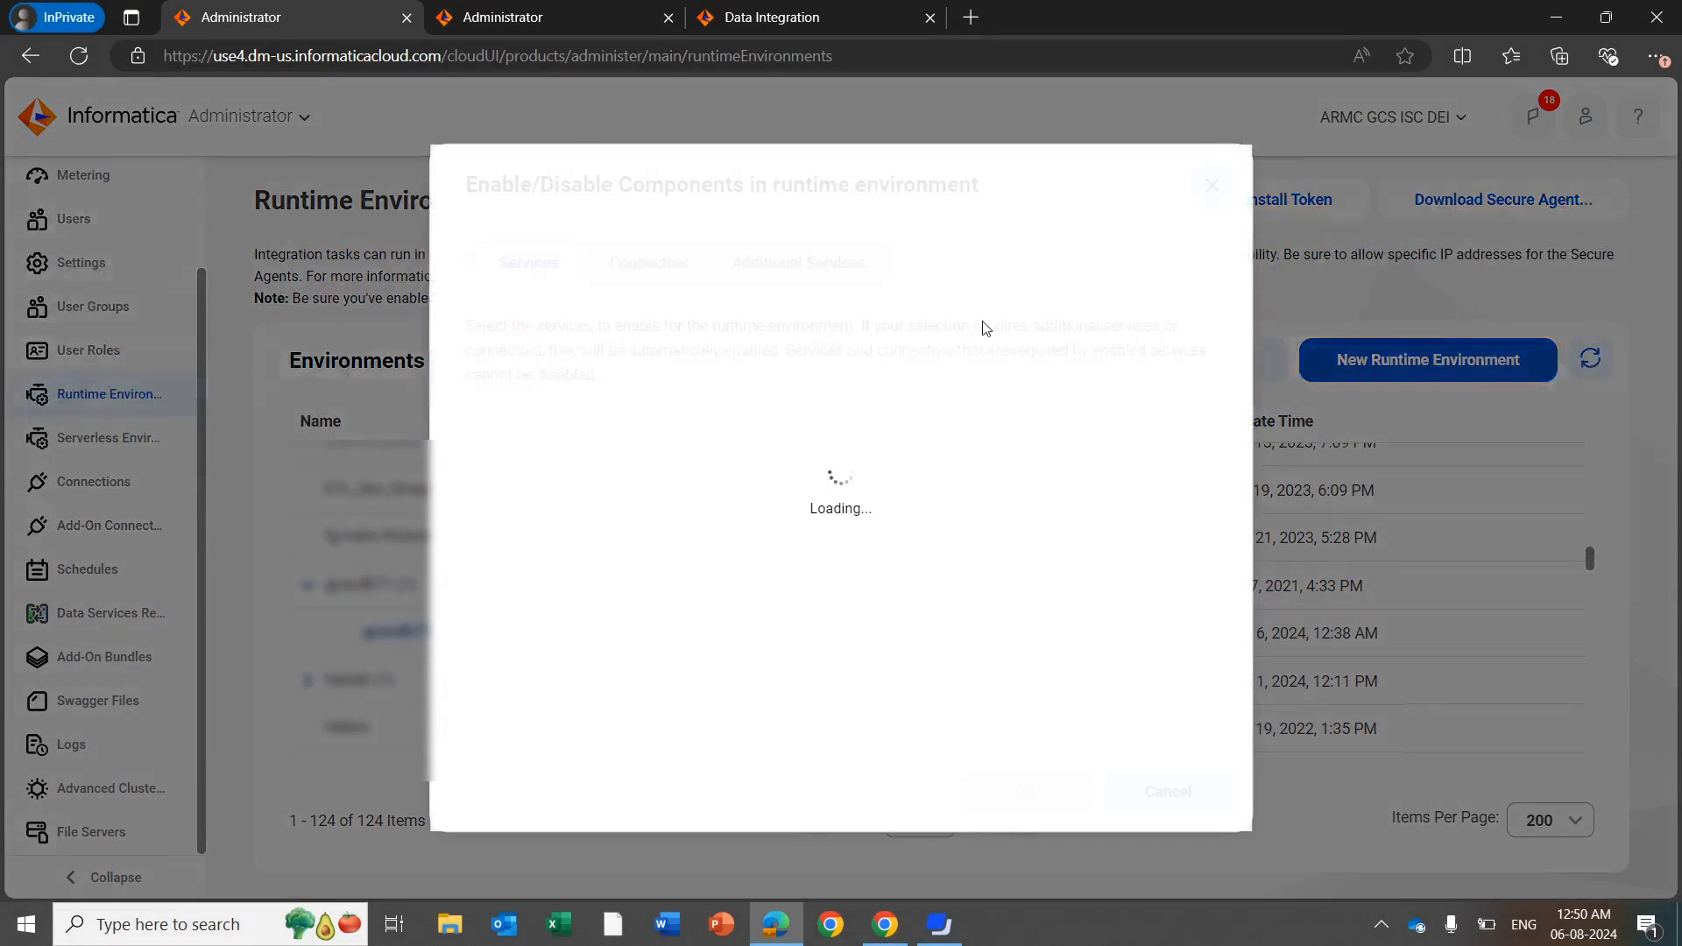
{"action": "left_click", "coordinate": [673, 277]}
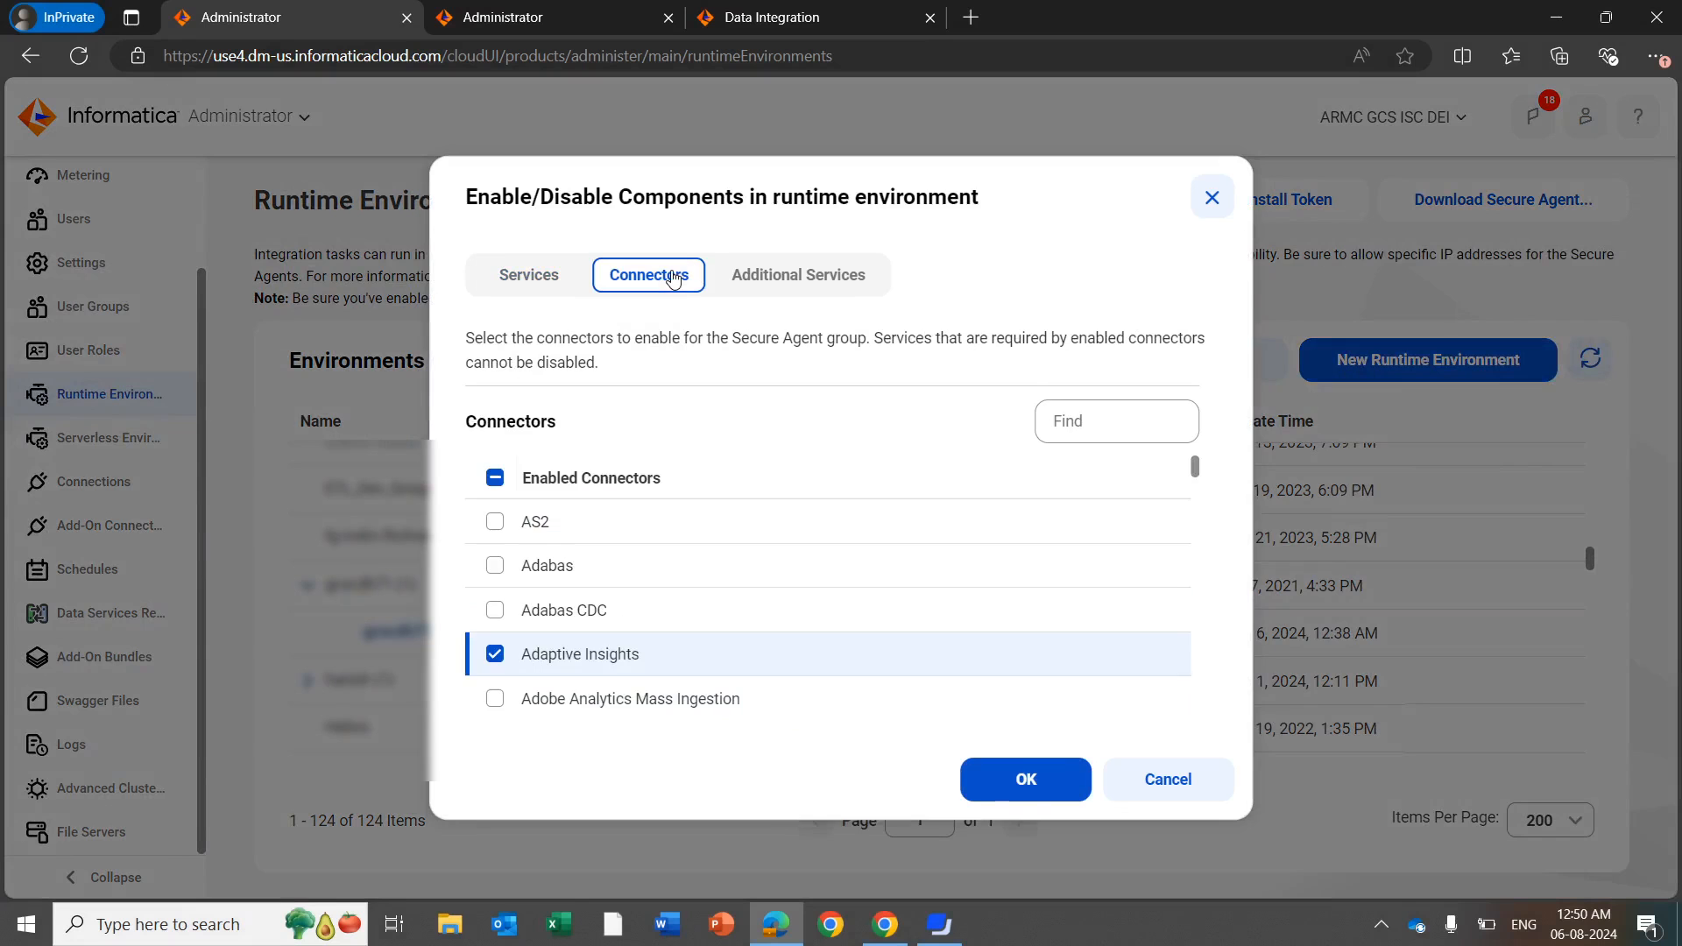
{"action": "left_click", "coordinate": [1078, 426]}
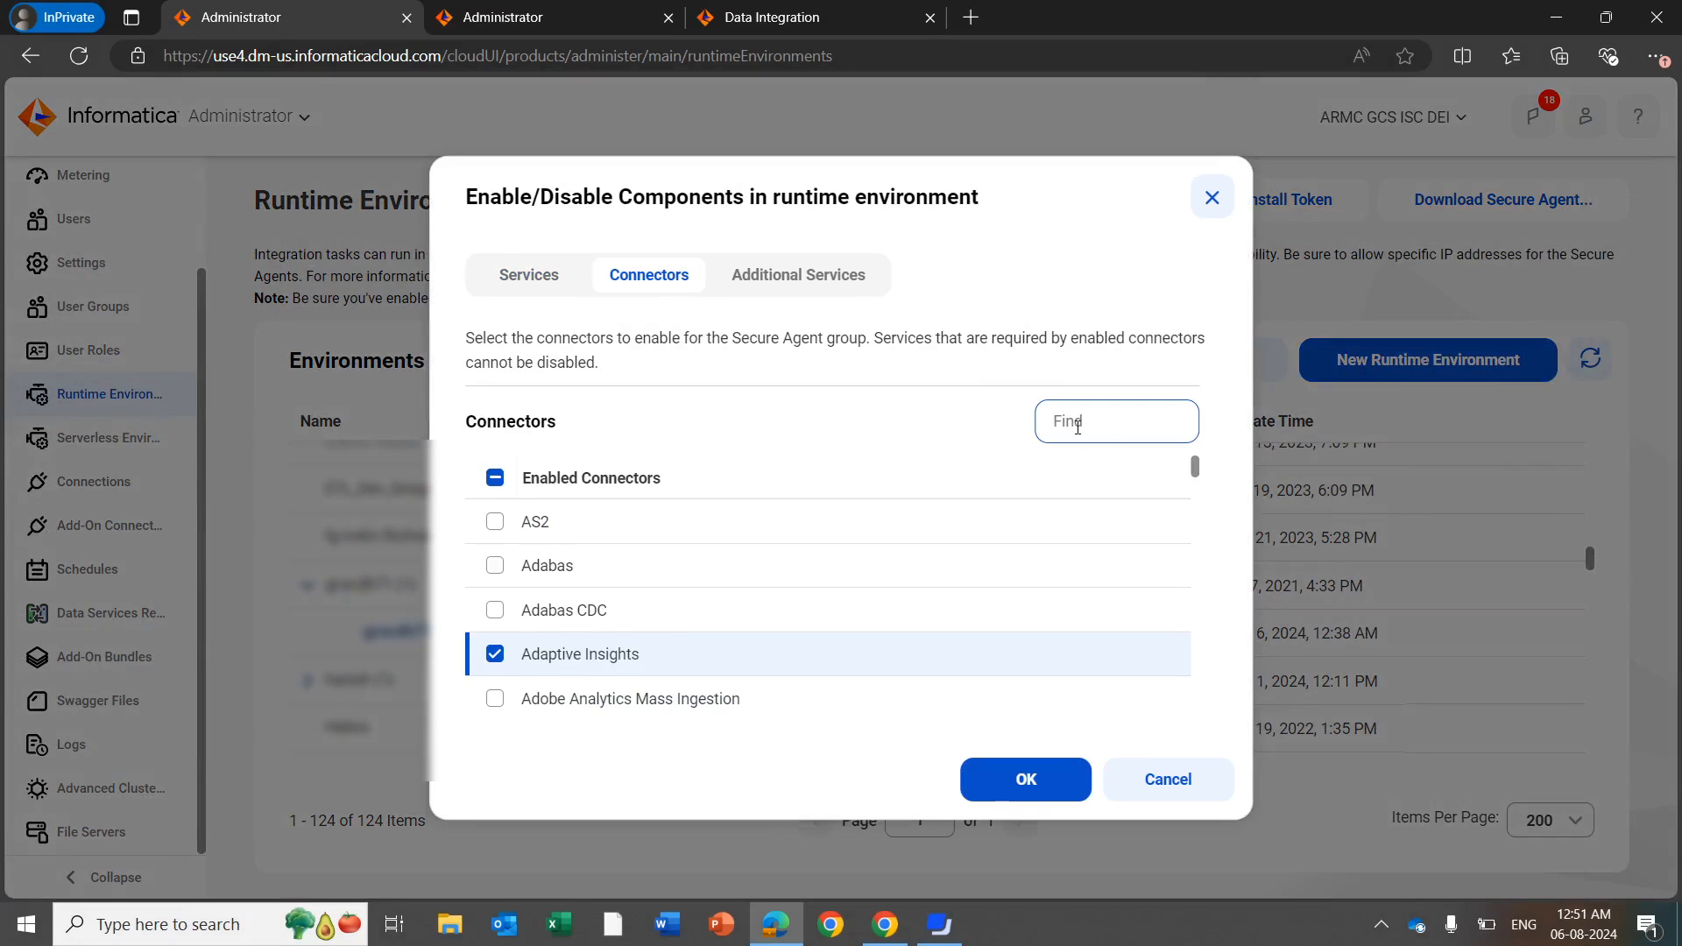
{"action": "type", "text": "fabric"}
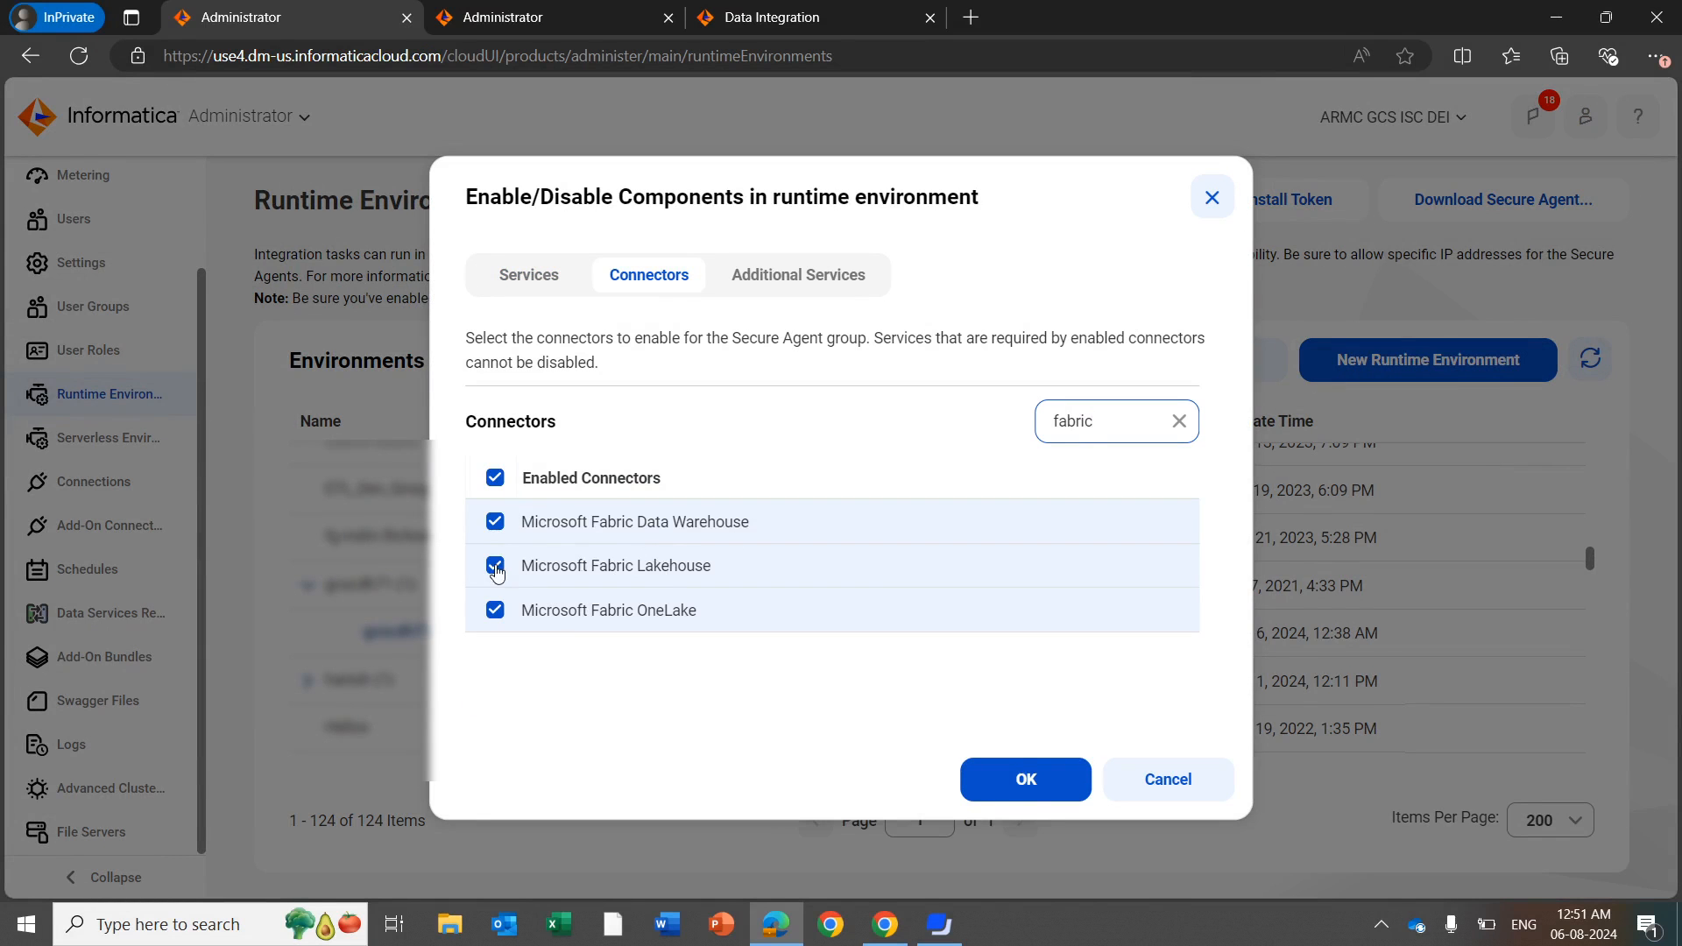
{"action": "left_click", "coordinate": [1153, 800]}
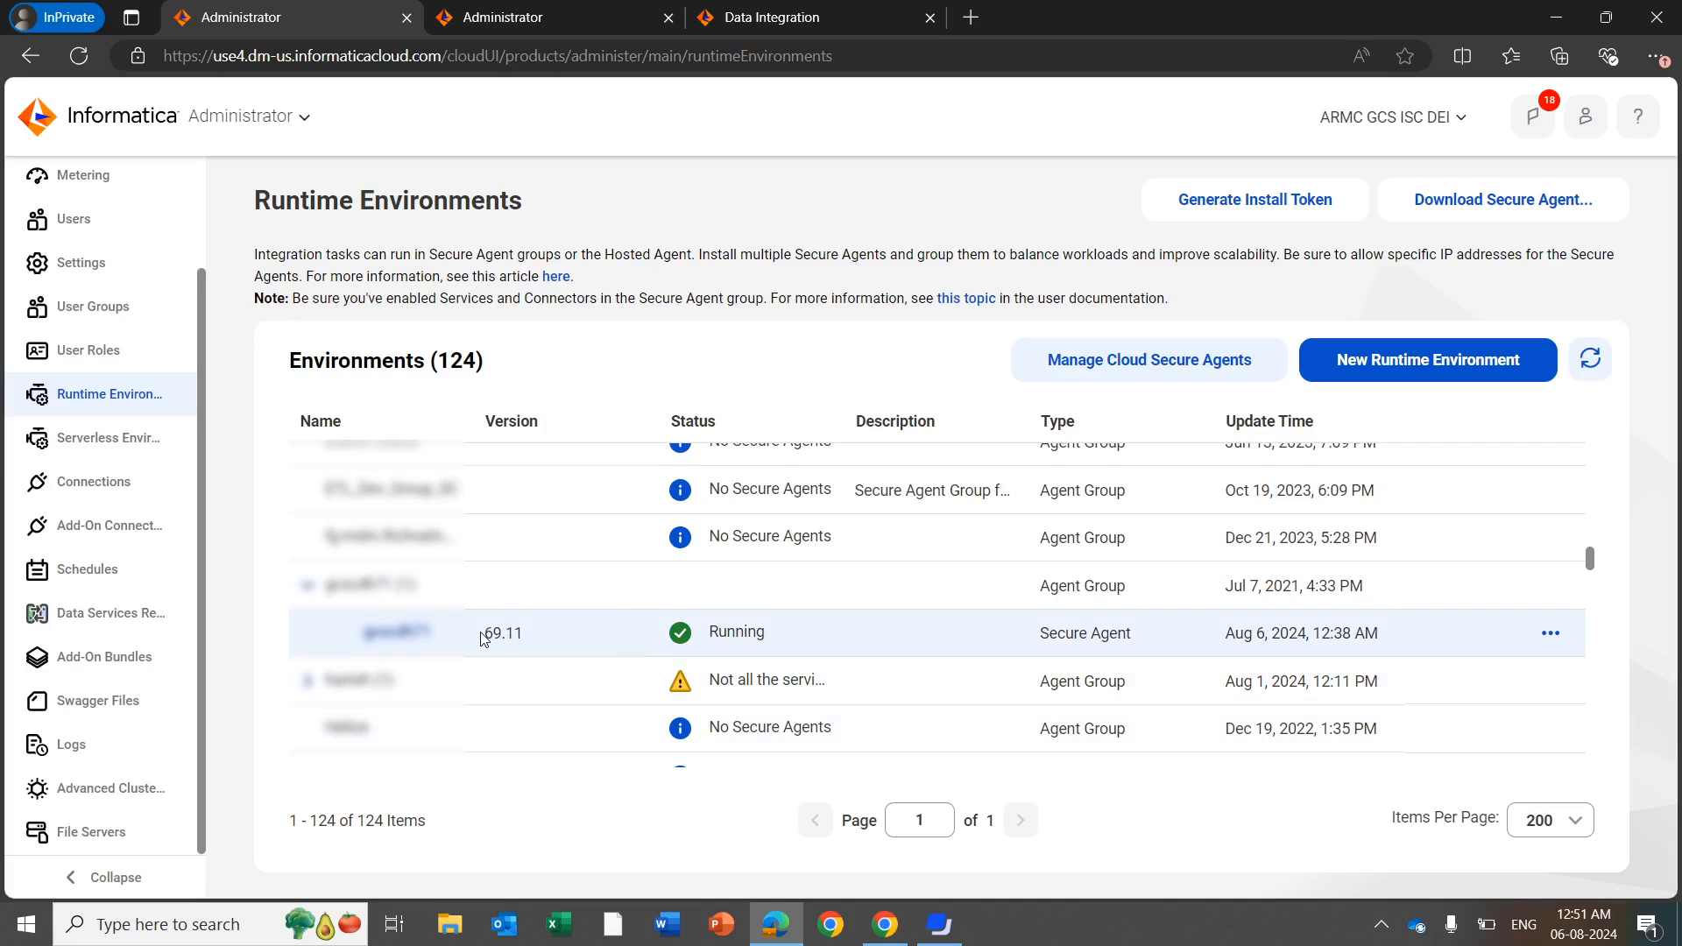
Start a new connection from the Connections page and name it Fabric_LakeHouse
{"action": "left_click", "coordinate": [139, 498]}
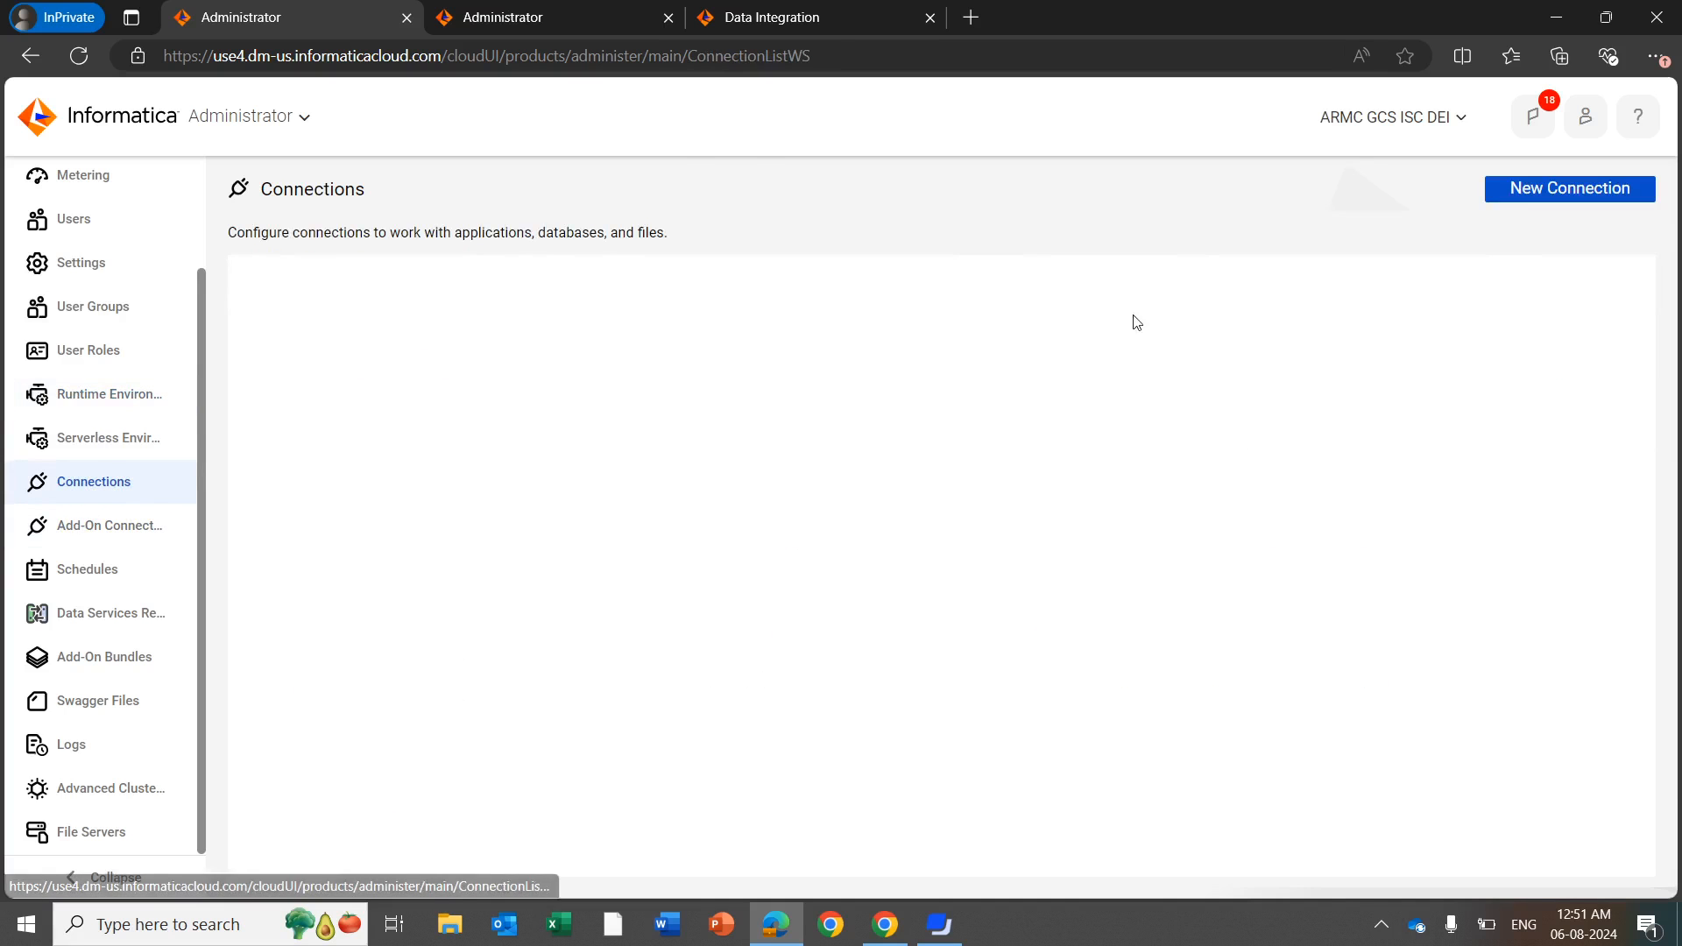
{"action": "left_click", "coordinate": [1515, 192]}
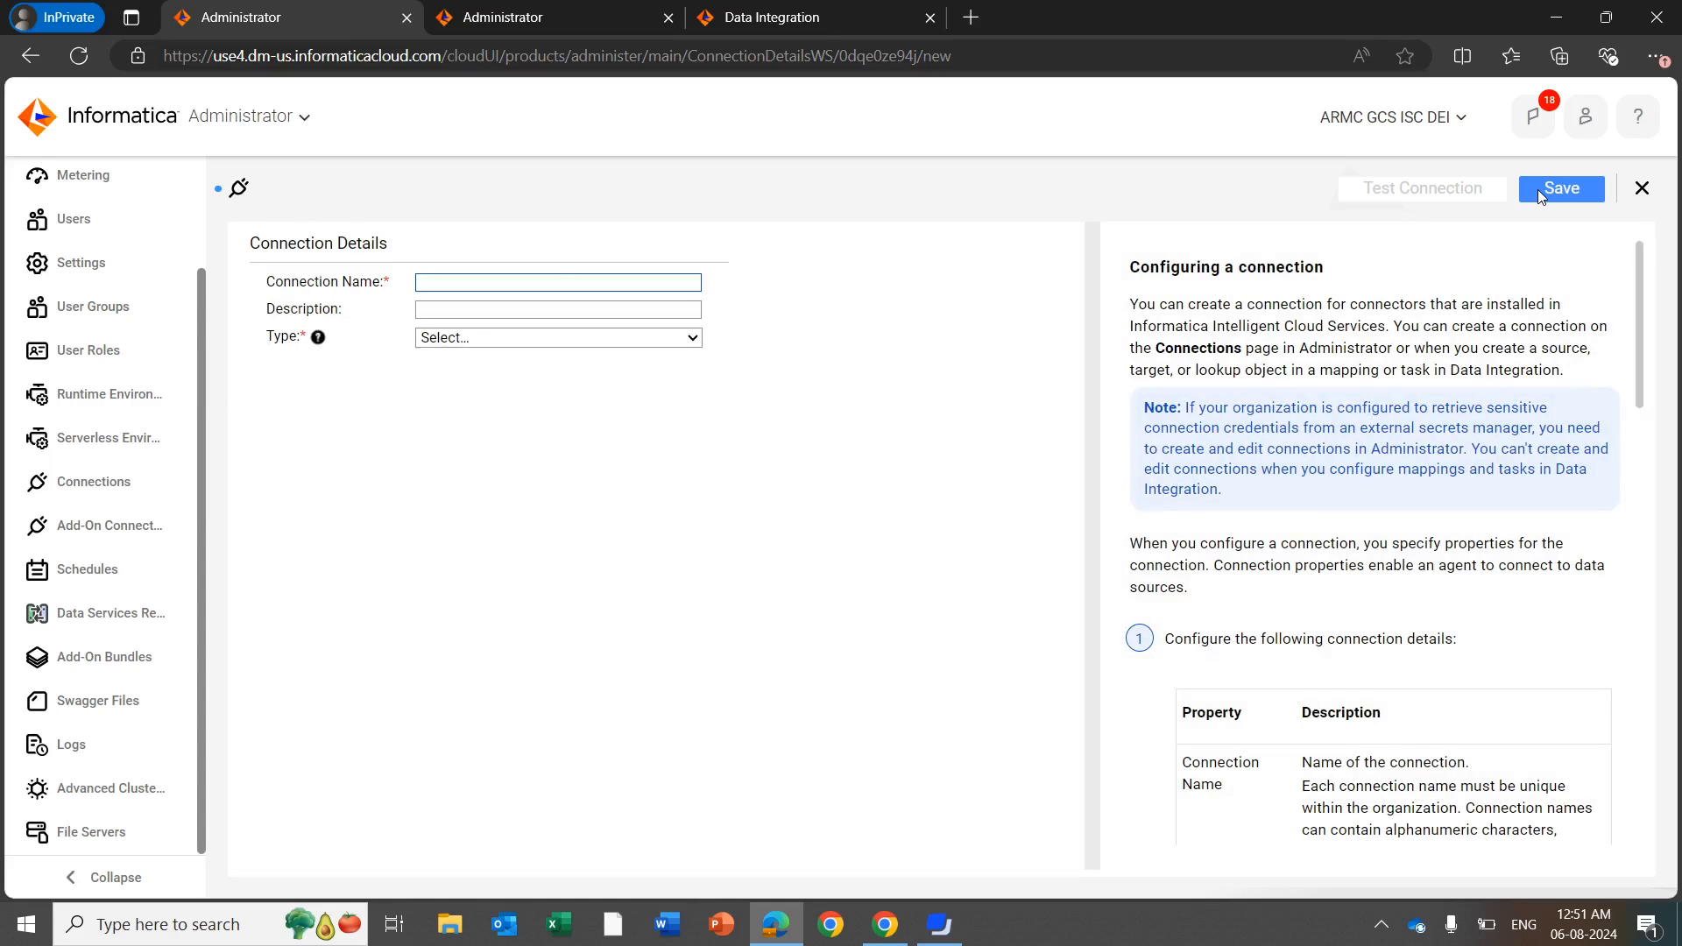
{"action": "type", "text": "Fabric_LakeHouse"}
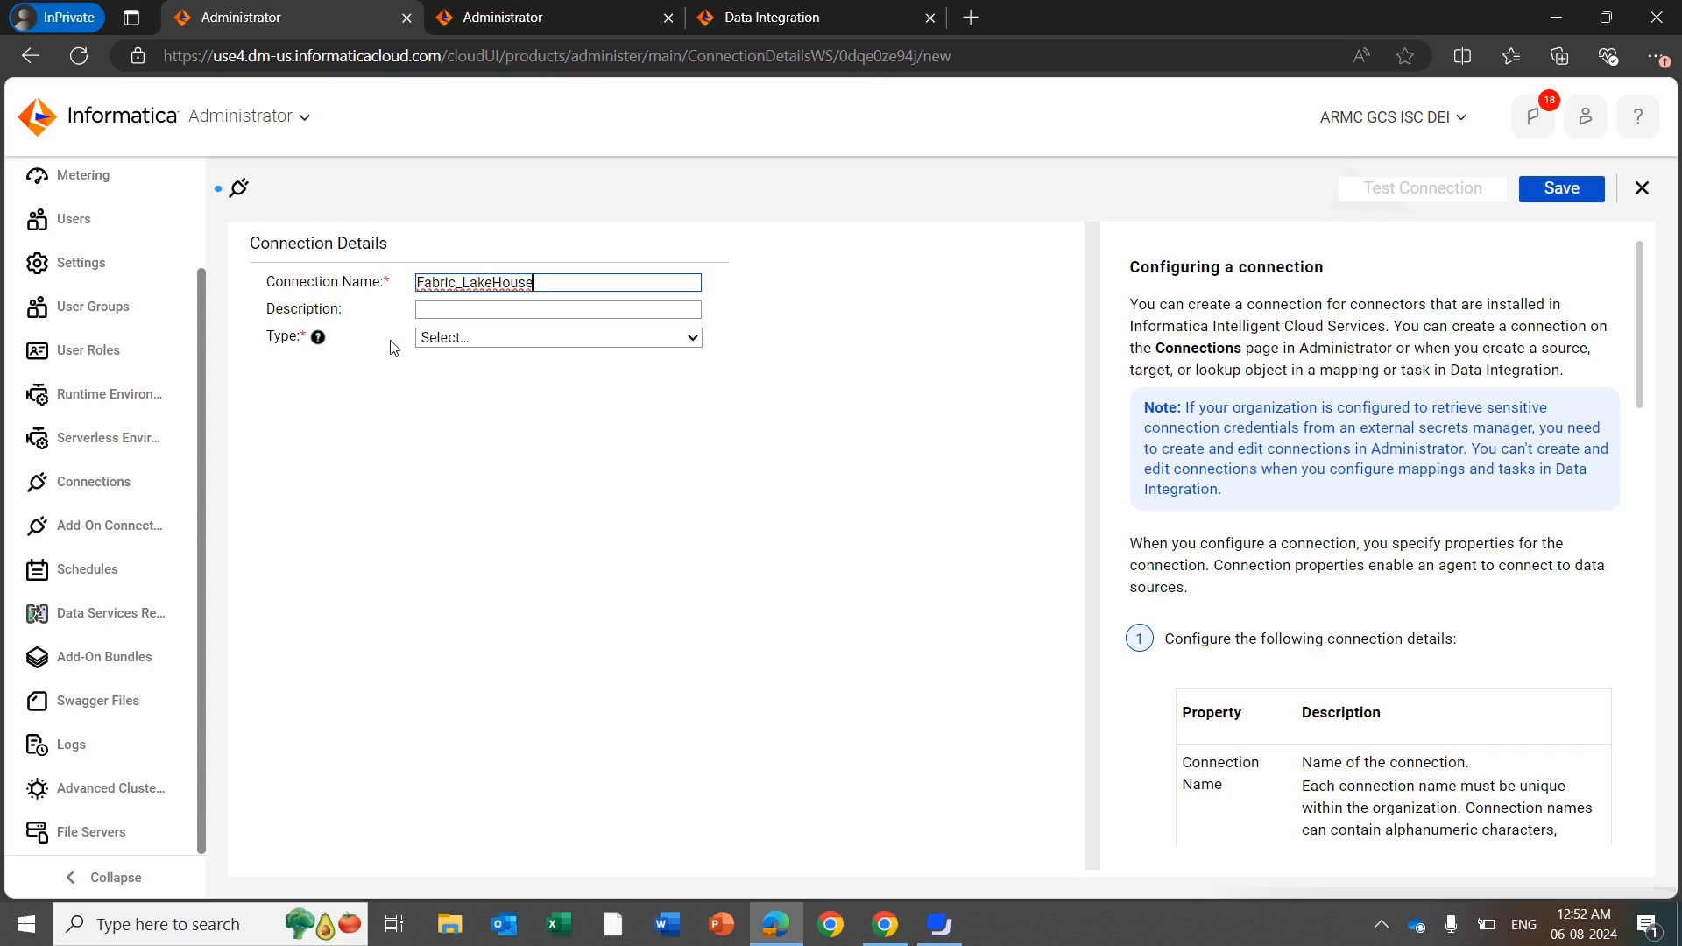
Set the new connection's type to Microsoft Fabric Lakehouse
{"action": "left_click", "coordinate": [445, 342]}
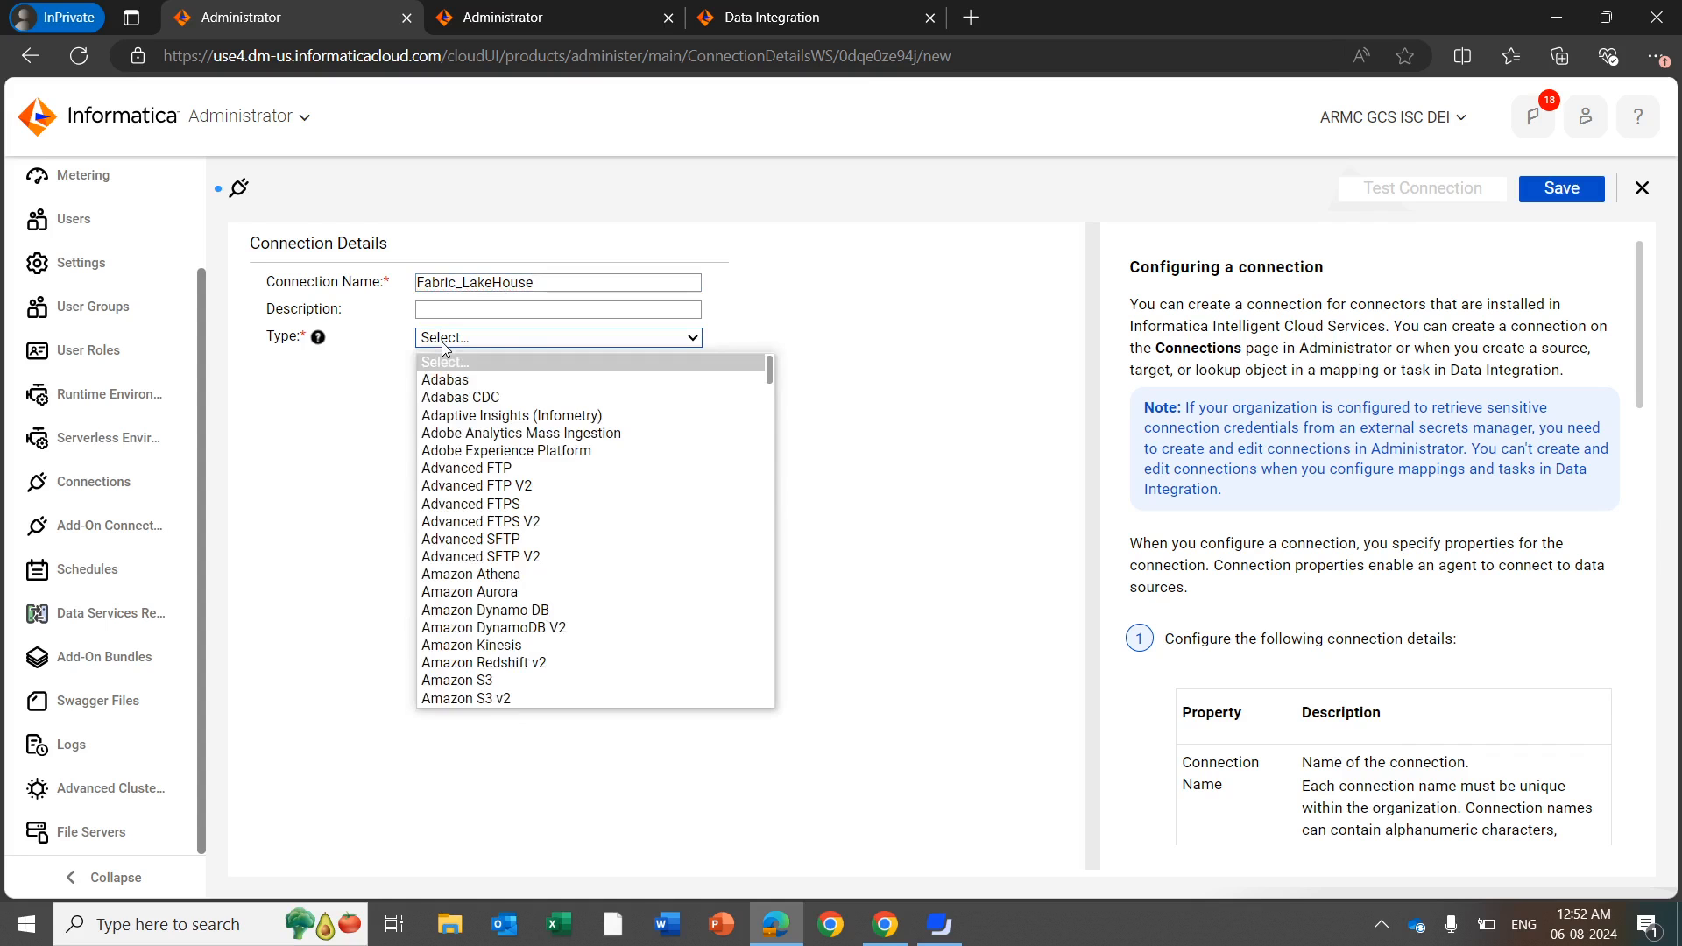
{"action": "key", "text": "m"}
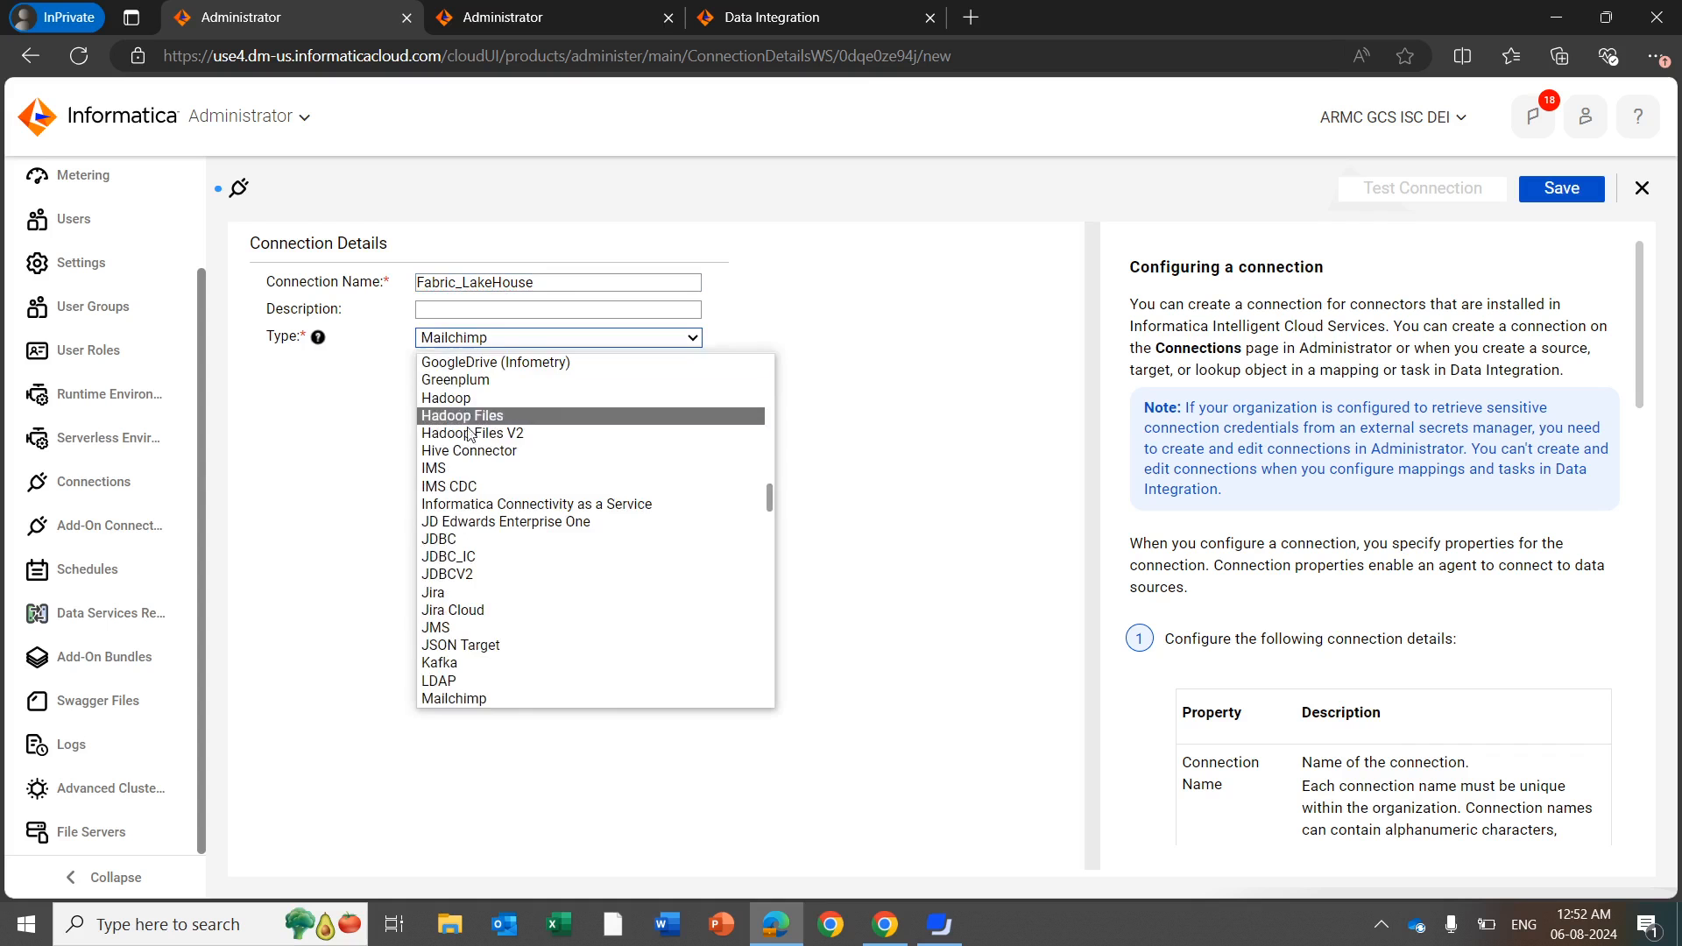
{"action": "scroll", "coordinate": [478, 644], "scroll_direction": "down", "scroll_amount": 5}
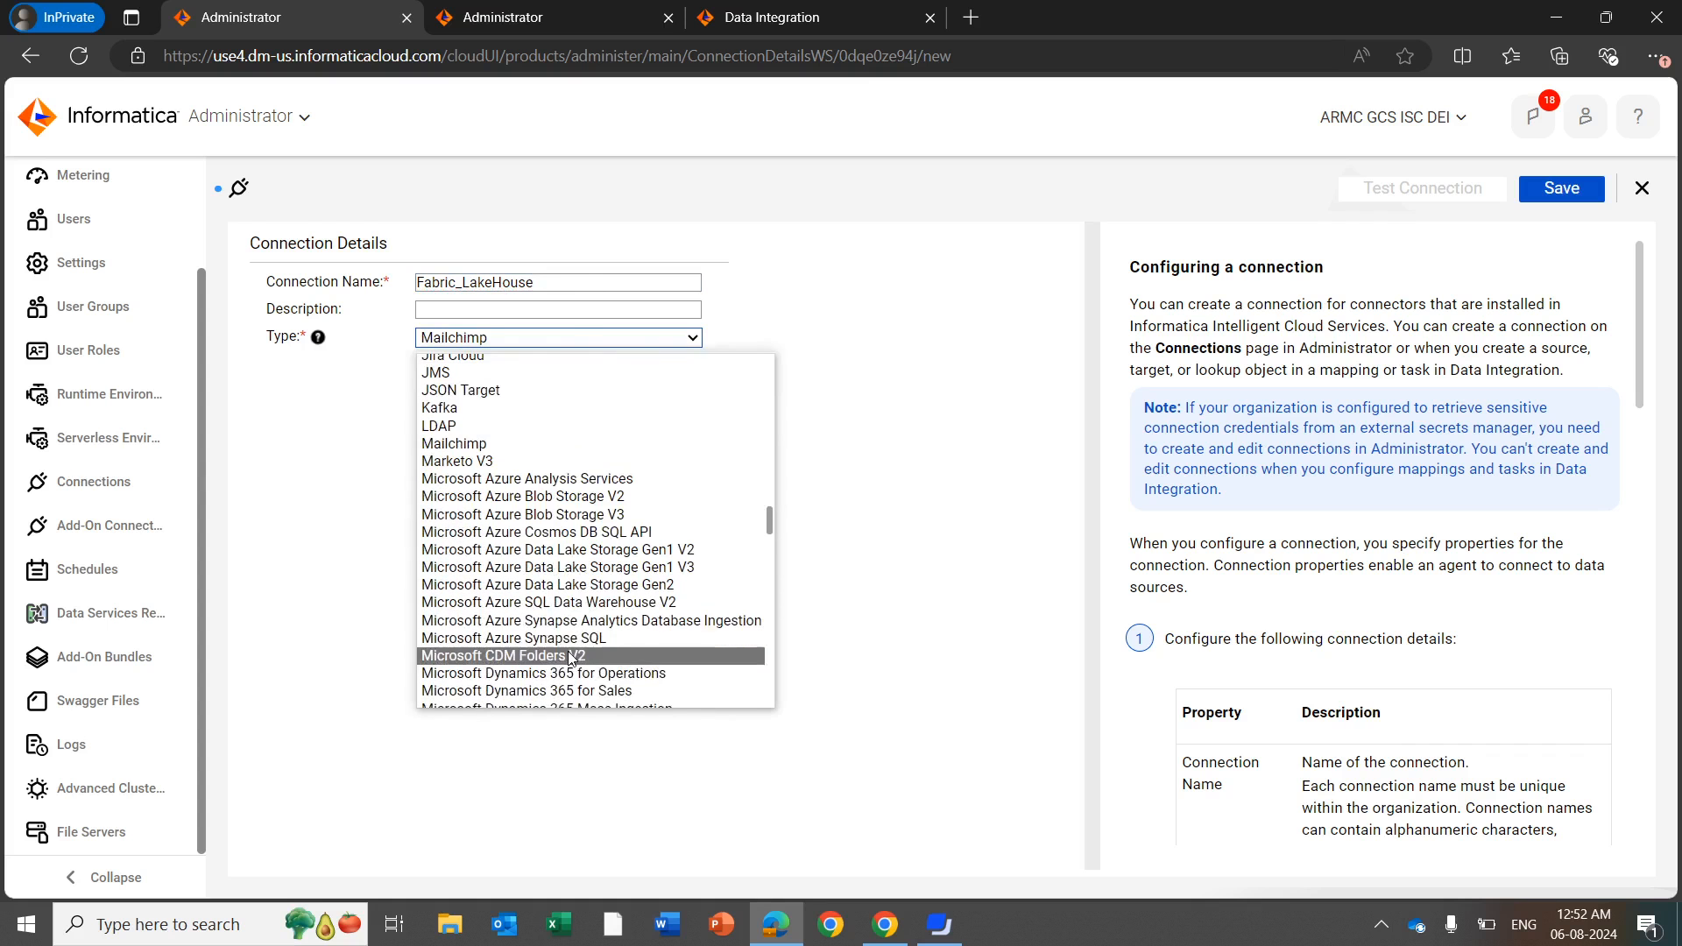
{"action": "scroll", "coordinate": [478, 644], "scroll_direction": "down", "scroll_amount": 1}
{"action": "scroll", "coordinate": [574, 568], "scroll_direction": "down", "scroll_amount": 3}
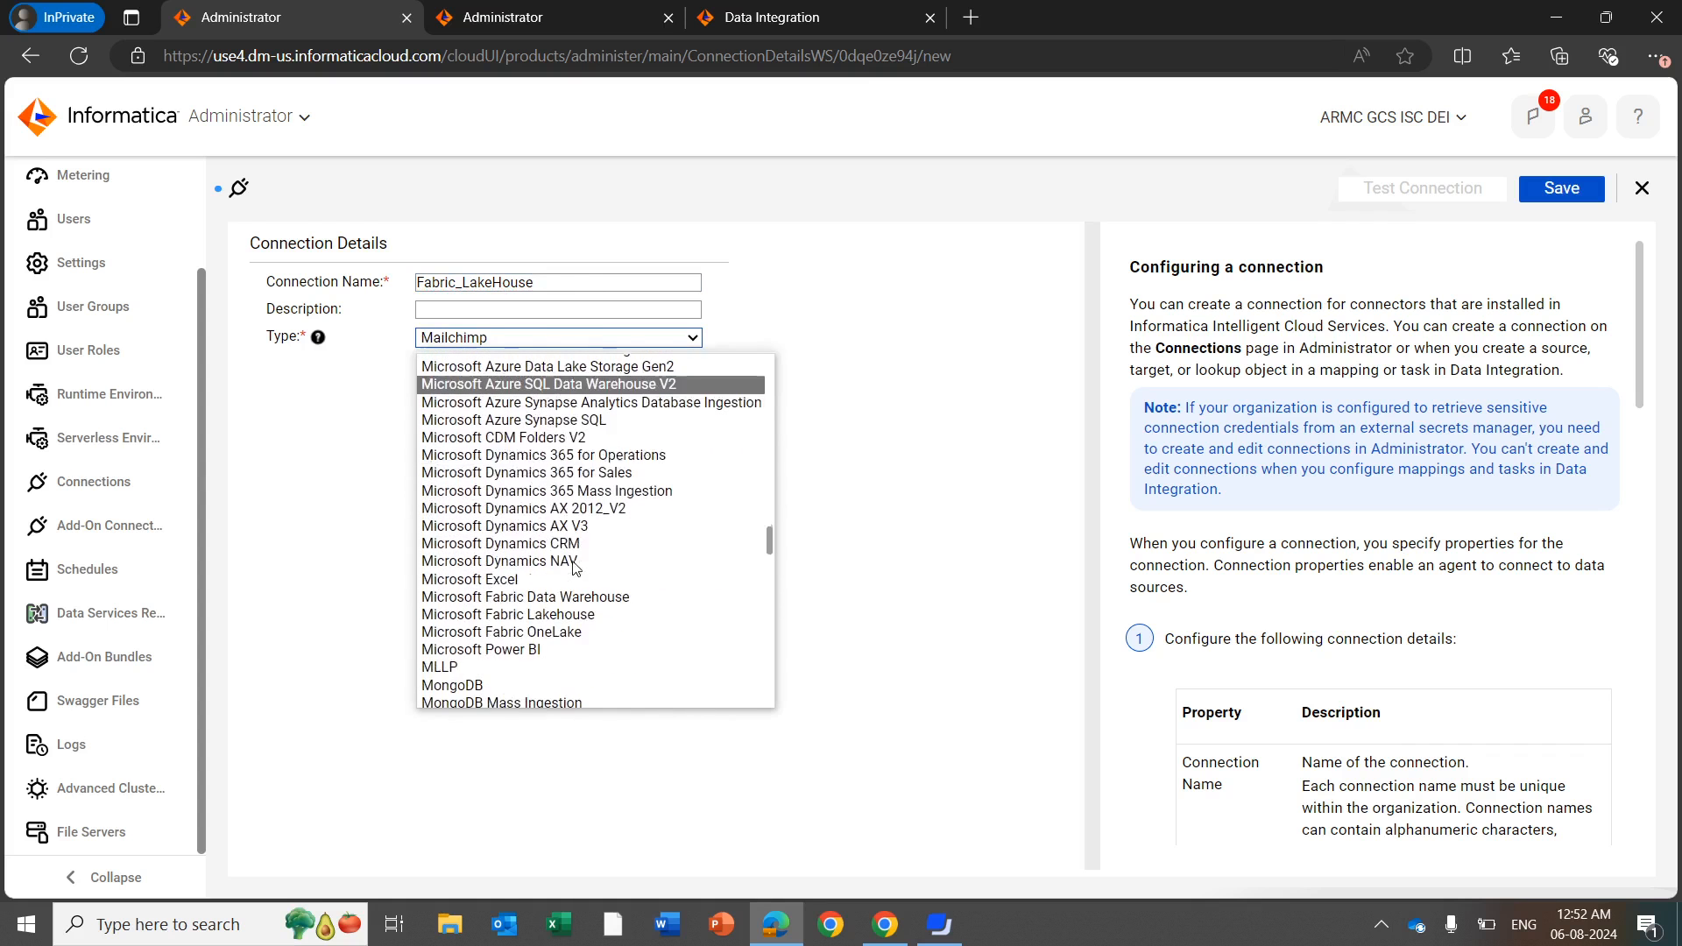
{"action": "left_click", "coordinate": [539, 615]}
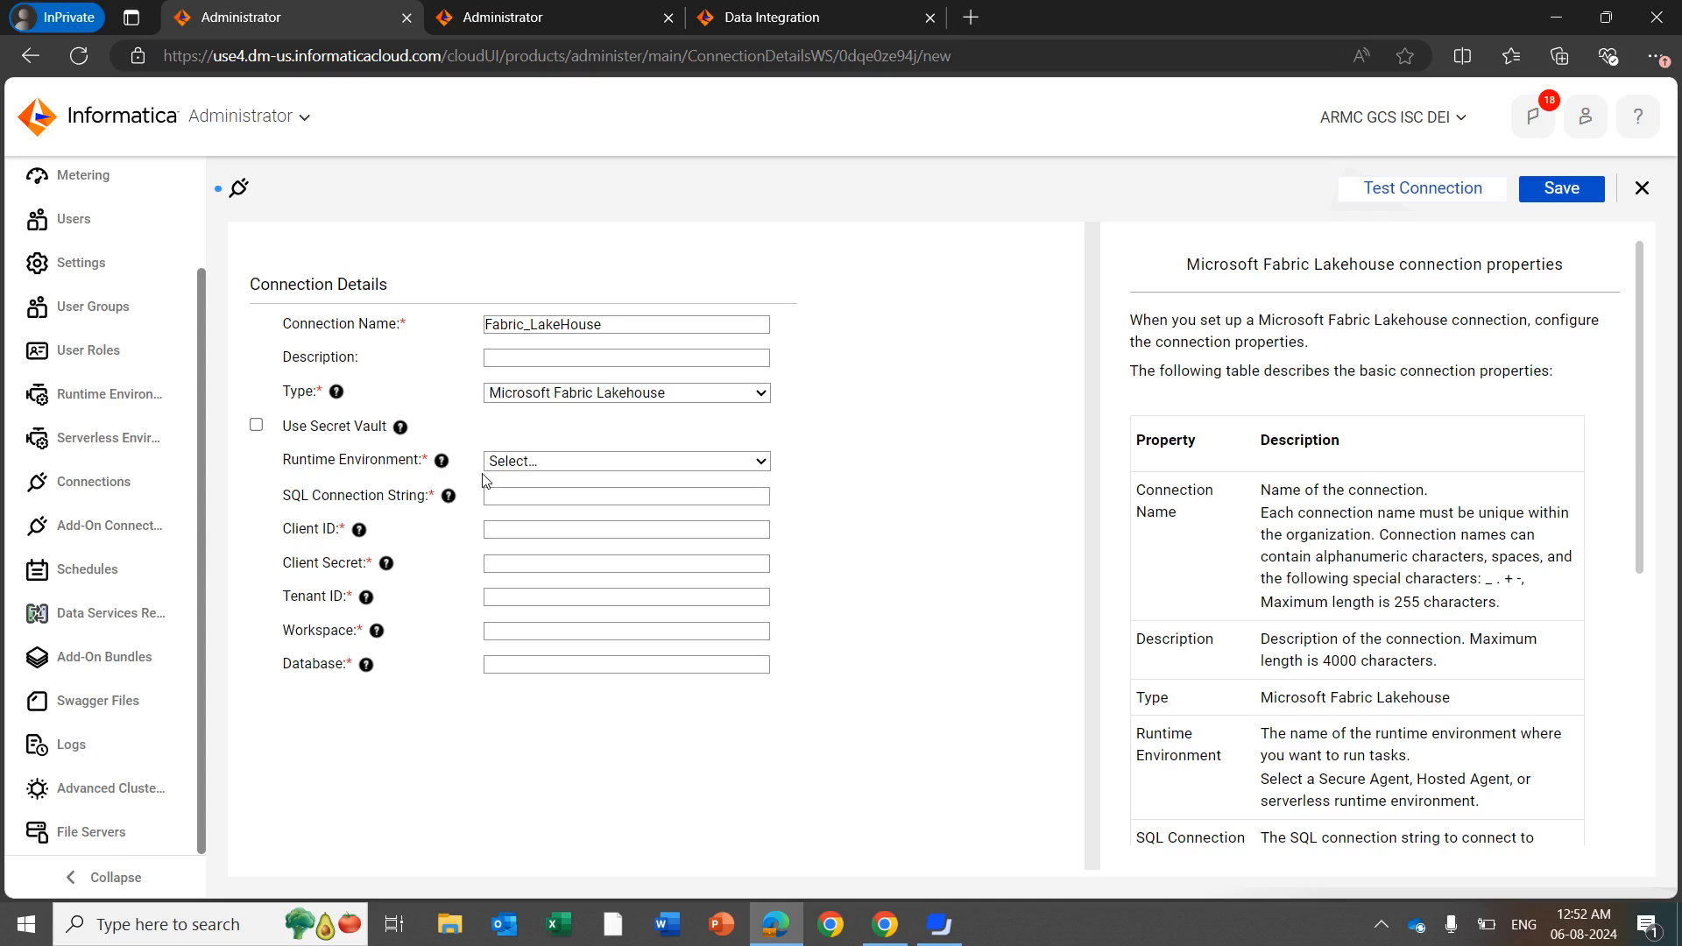
Review the required Microsoft Fabric Lakehouse connection fields, from SQL Connection String to Database, and their descriptions in the help
{"action": "left_click_drag", "start_coordinate": [483, 479], "coordinate": [415, 669]}
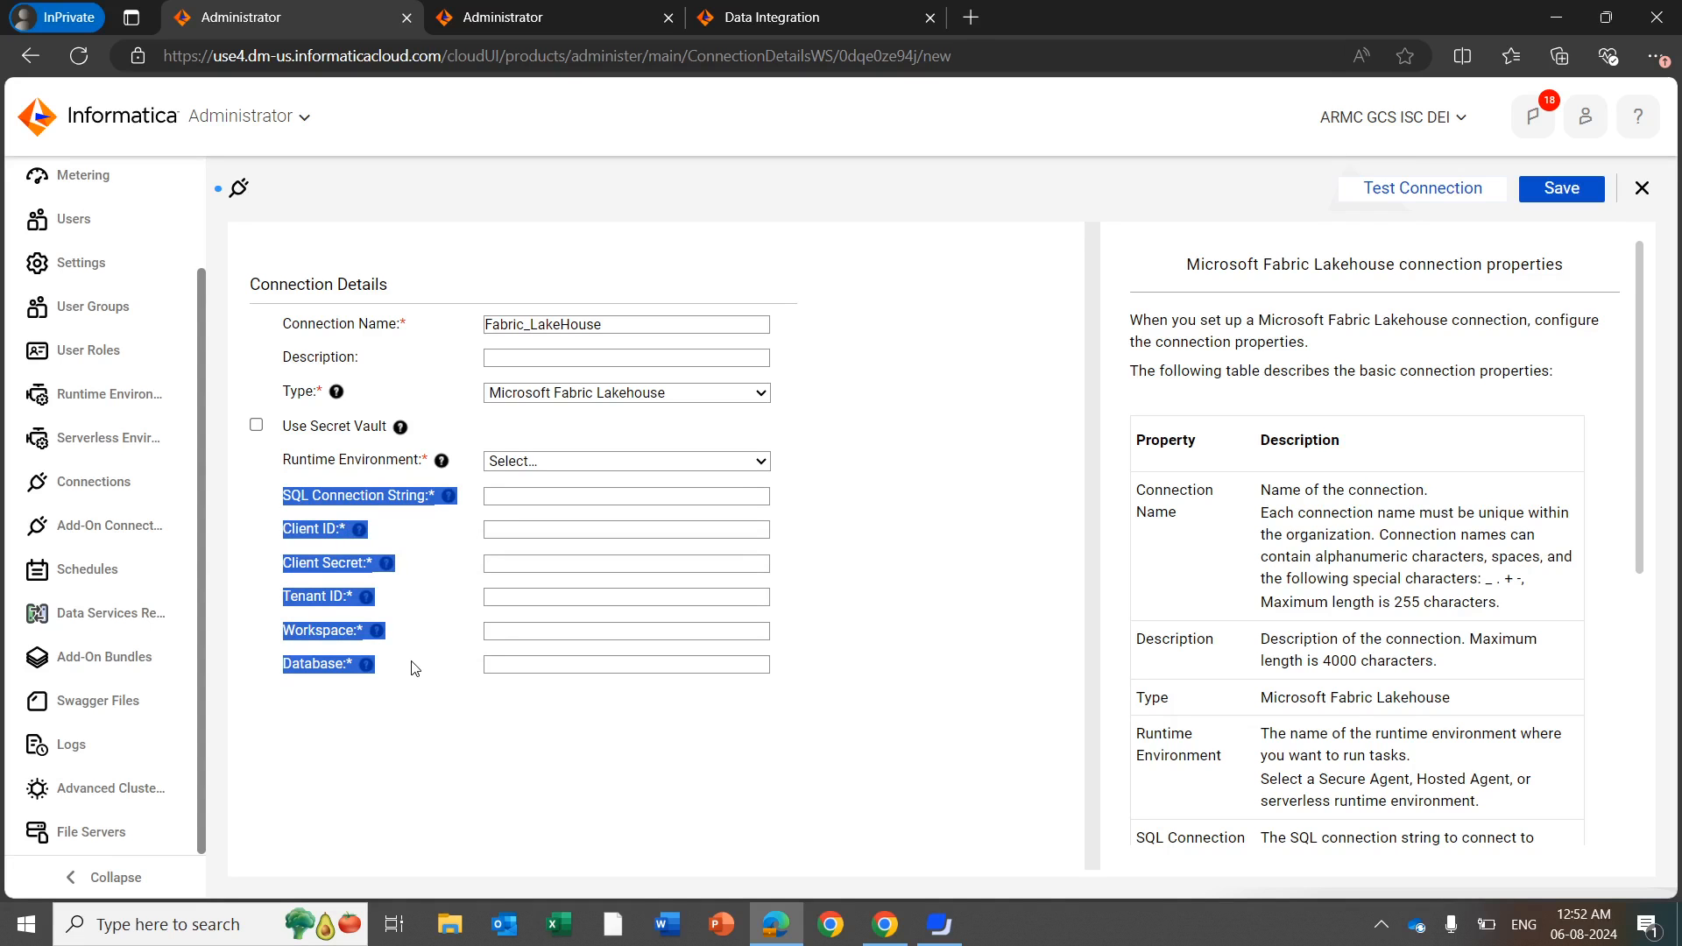
{"action": "left_click", "coordinate": [414, 668]}
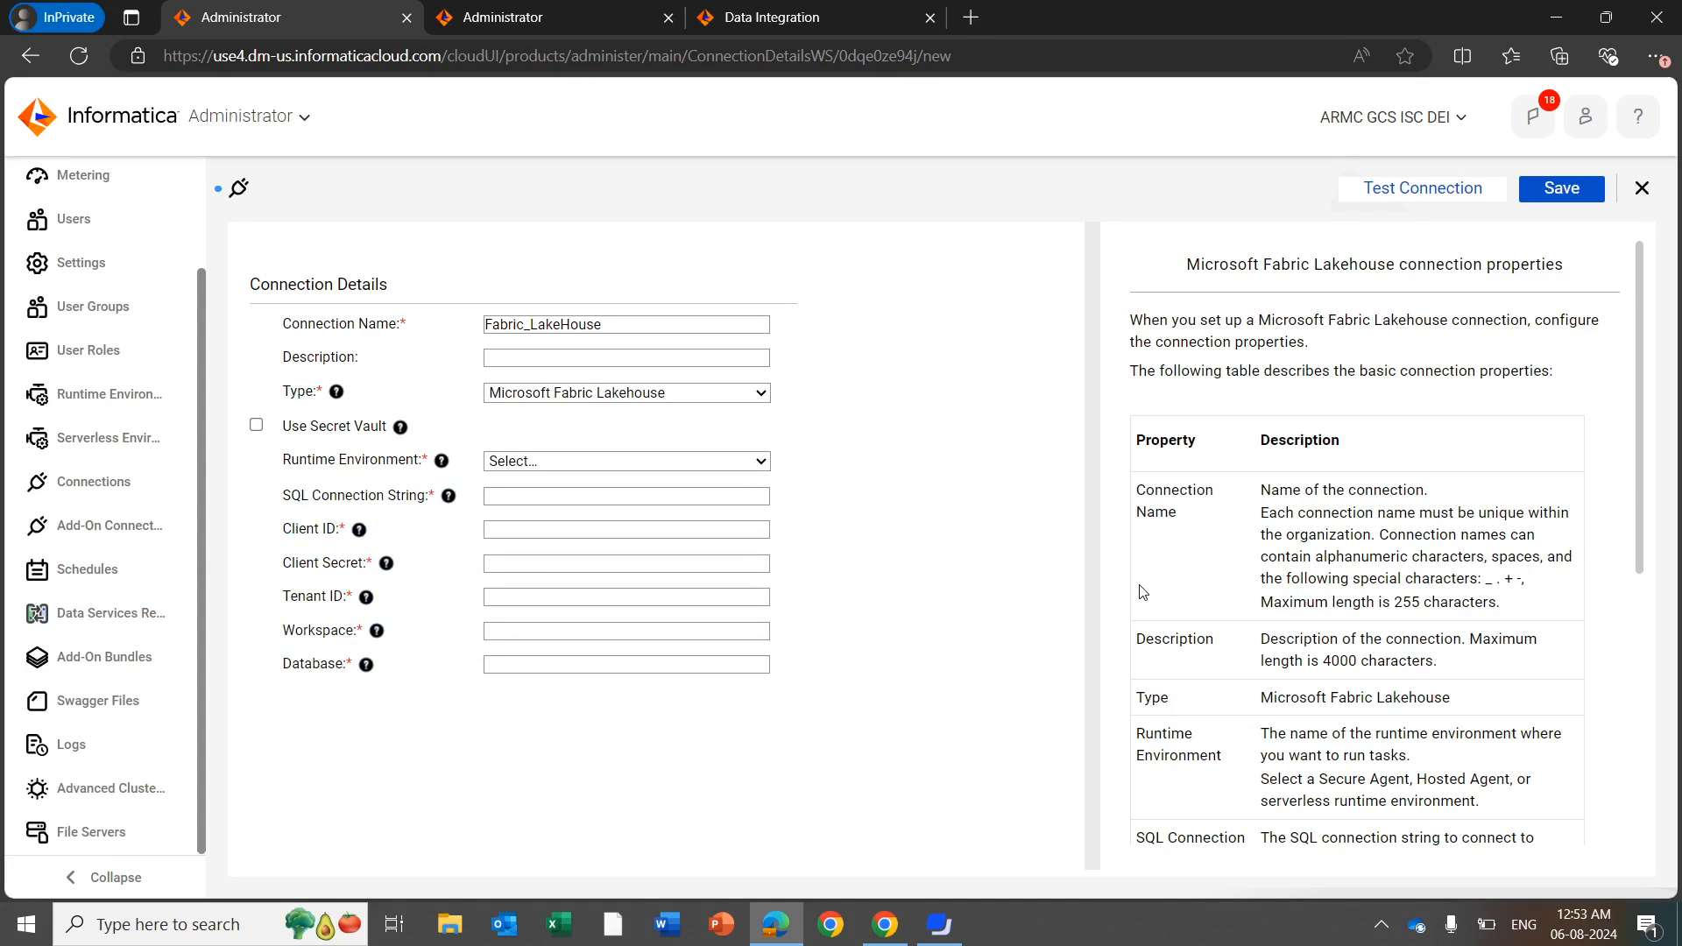
{"action": "scroll", "coordinate": [1221, 667], "scroll_direction": "down", "scroll_amount": 5}
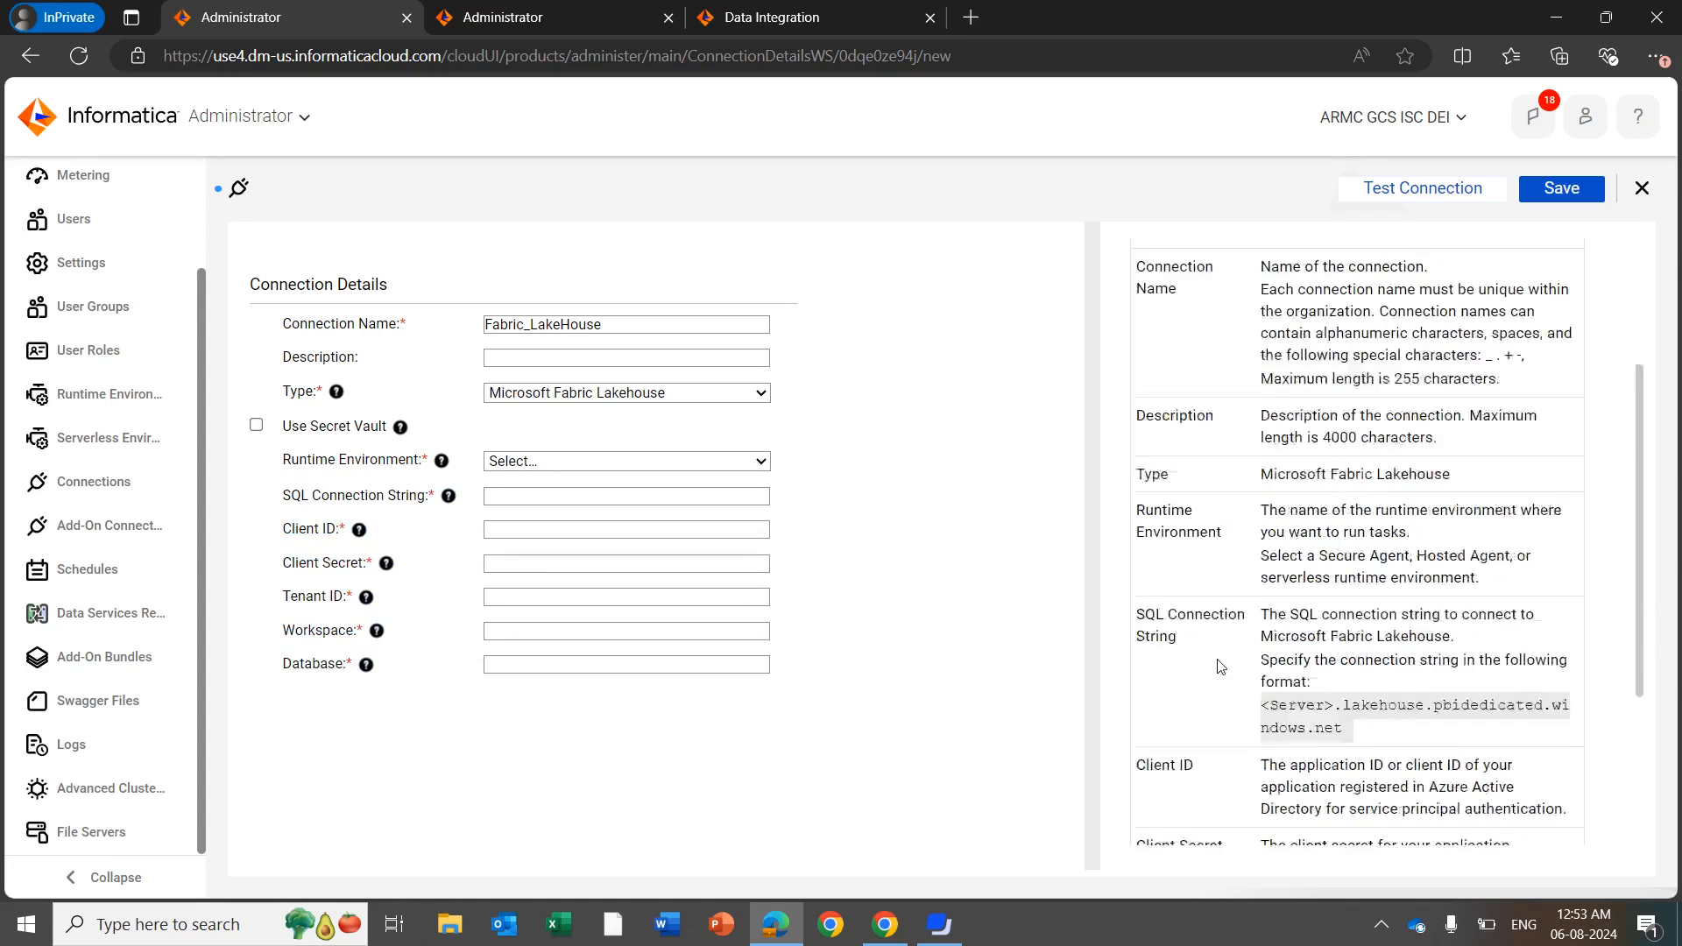
{"action": "scroll", "coordinate": [1221, 667], "scroll_direction": "down", "scroll_amount": 1}
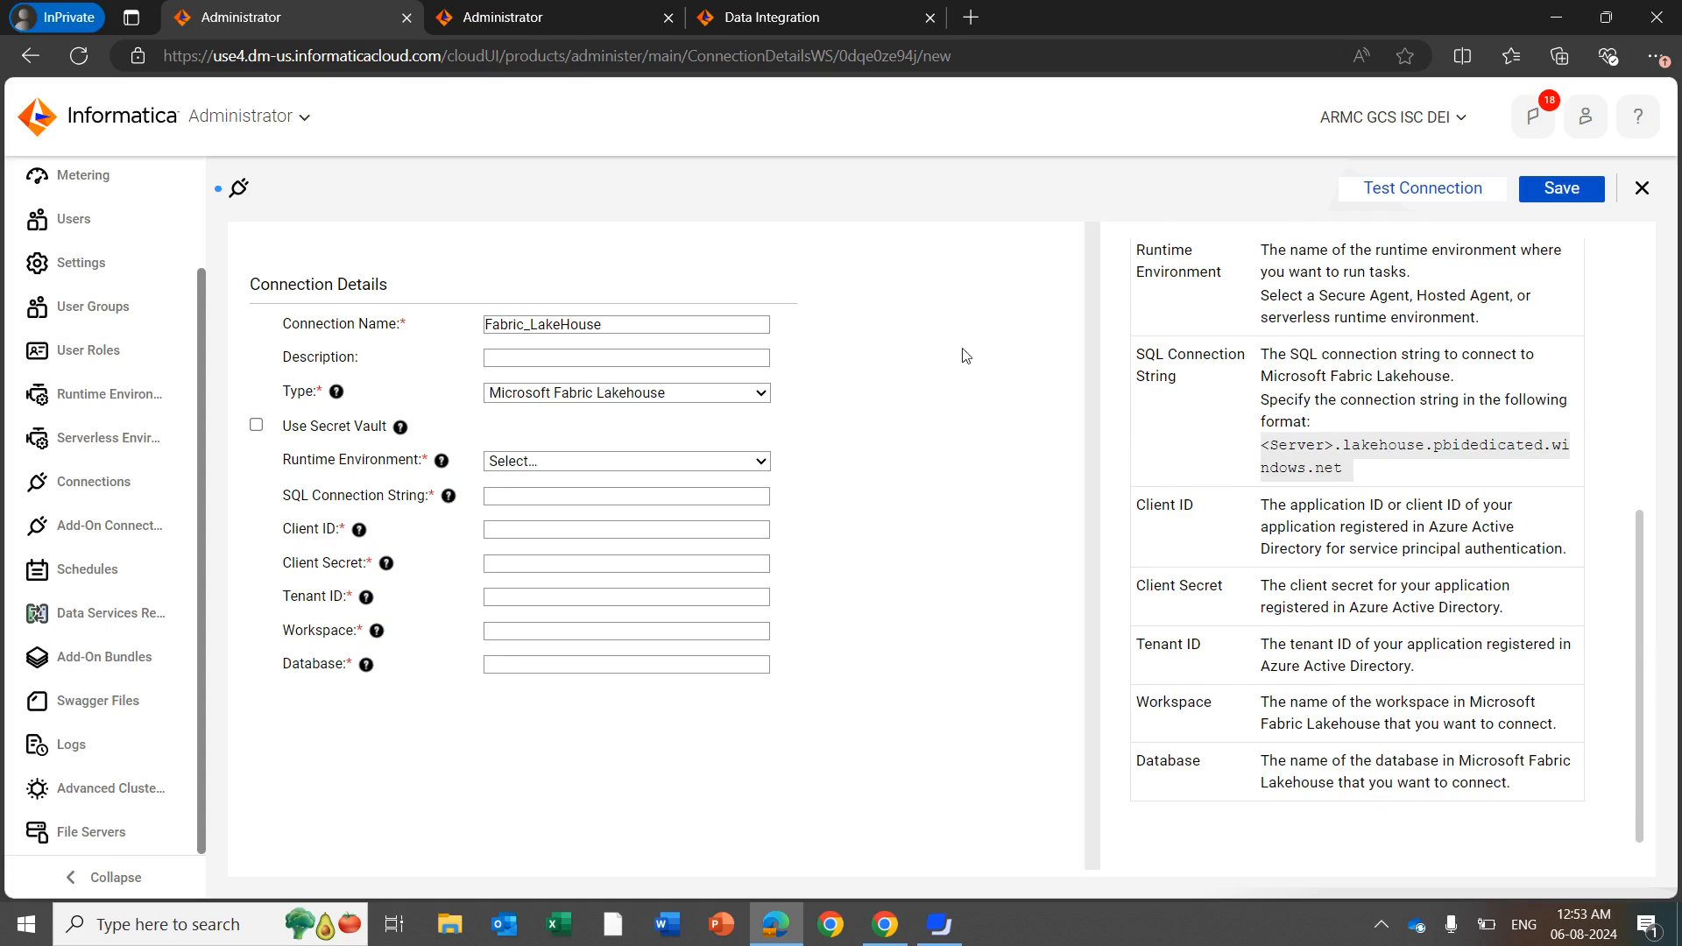
Review the properties of the existing FabricLakehouse connection and test the connection
{"action": "left_click", "coordinate": [552, 26]}
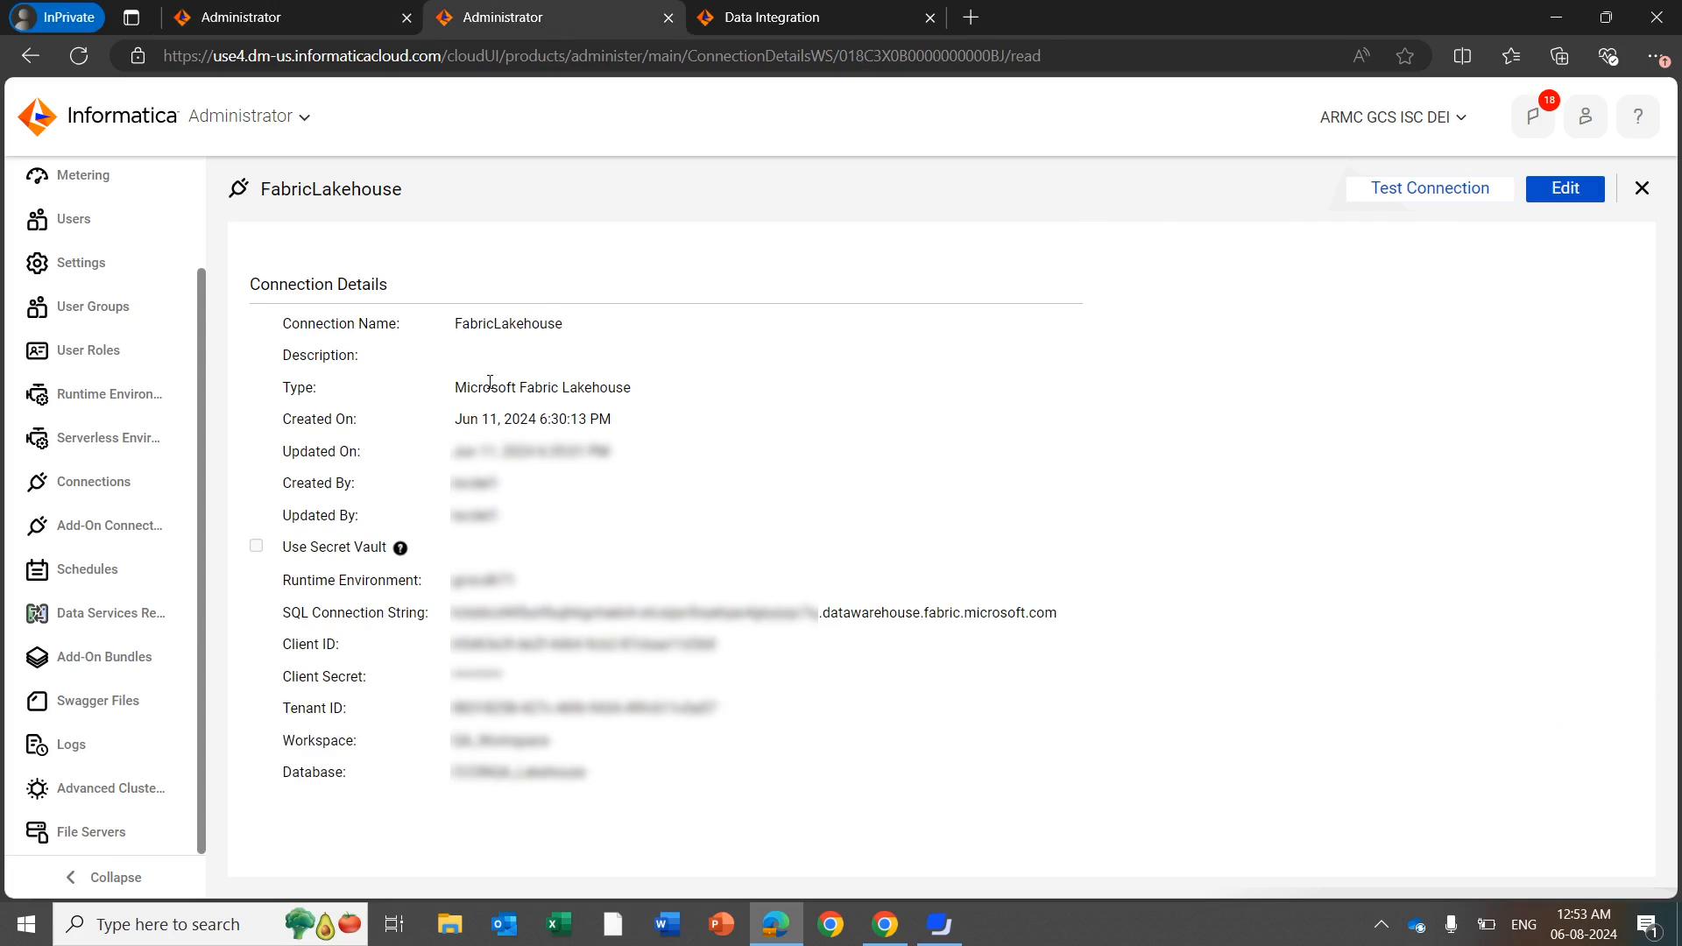
{"action": "left_click_drag", "start_coordinate": [451, 579], "coordinate": [645, 751]}
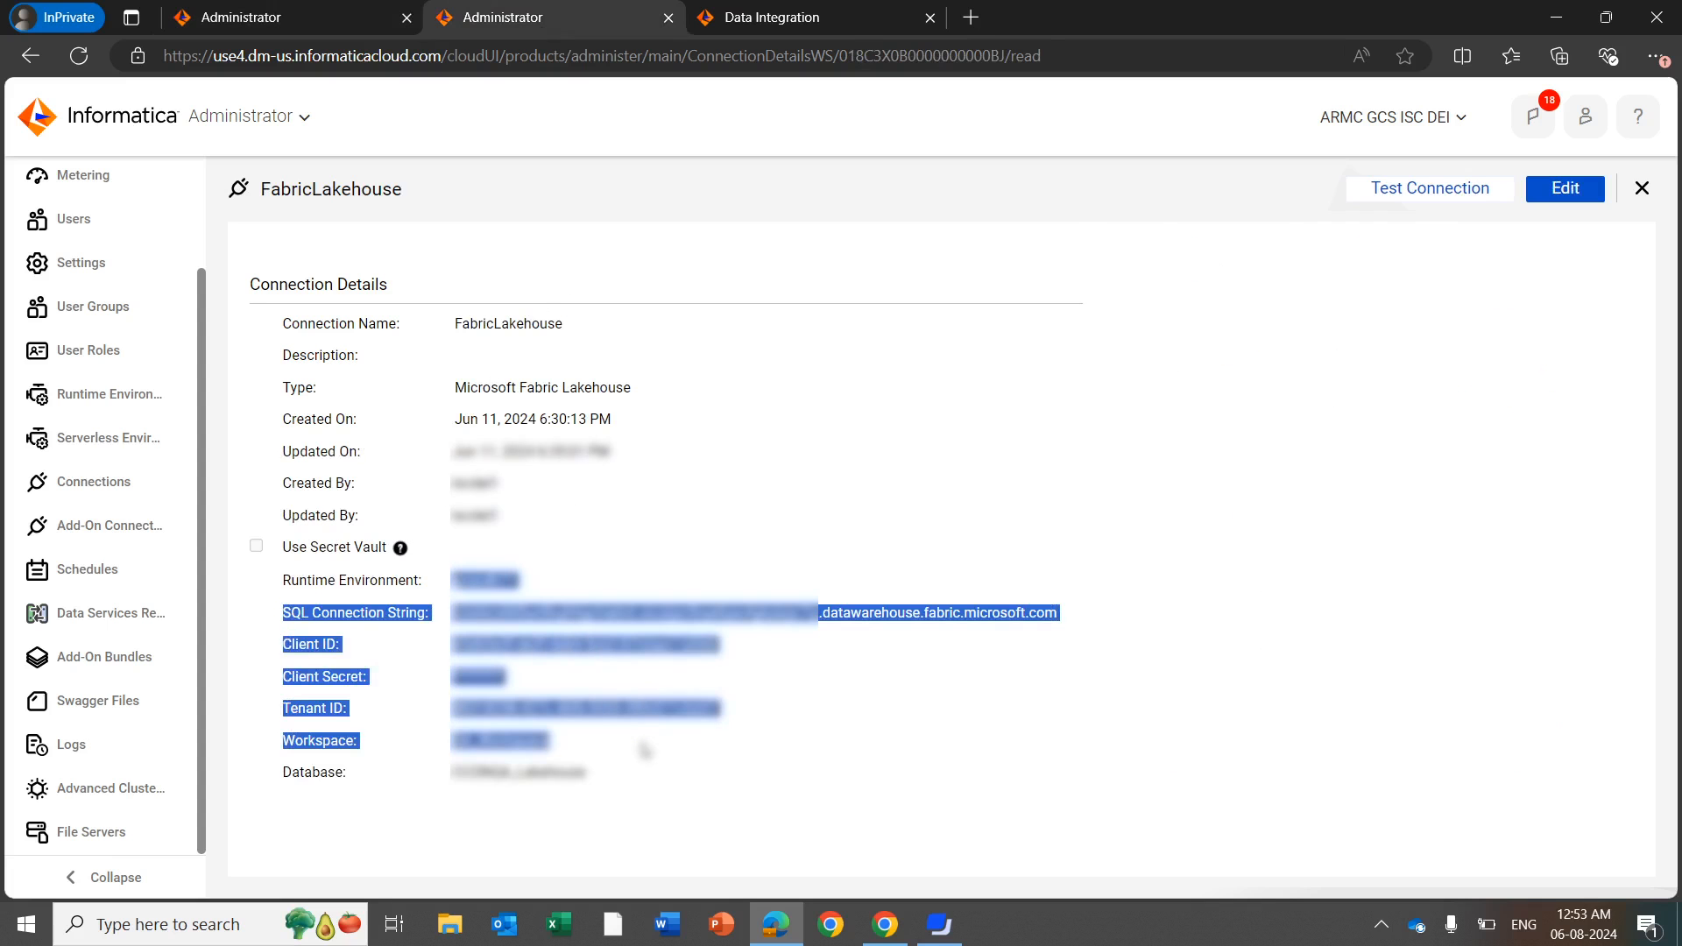
{"action": "left_click", "coordinate": [965, 661]}
{"action": "left_click", "coordinate": [1347, 188]}
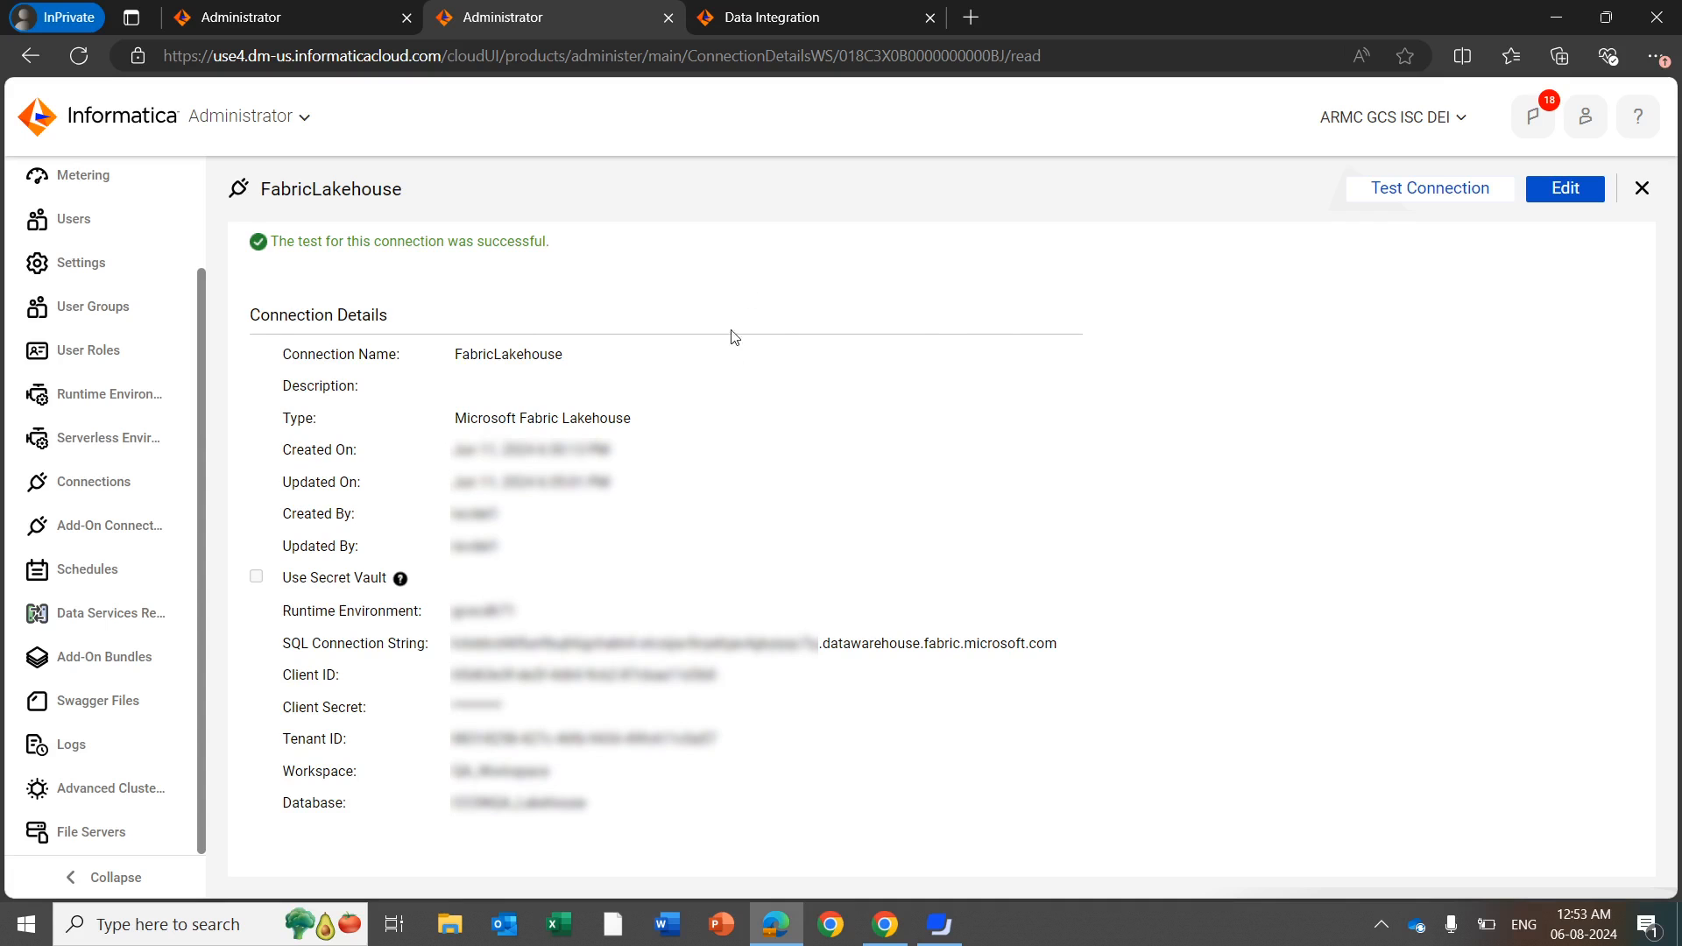
In the Data Integration mapping Mapping161, set the Source transformation's connection to FabricLakehouse (Microsoft Fabric Lakehouse)
{"action": "left_click", "coordinate": [769, 19]}
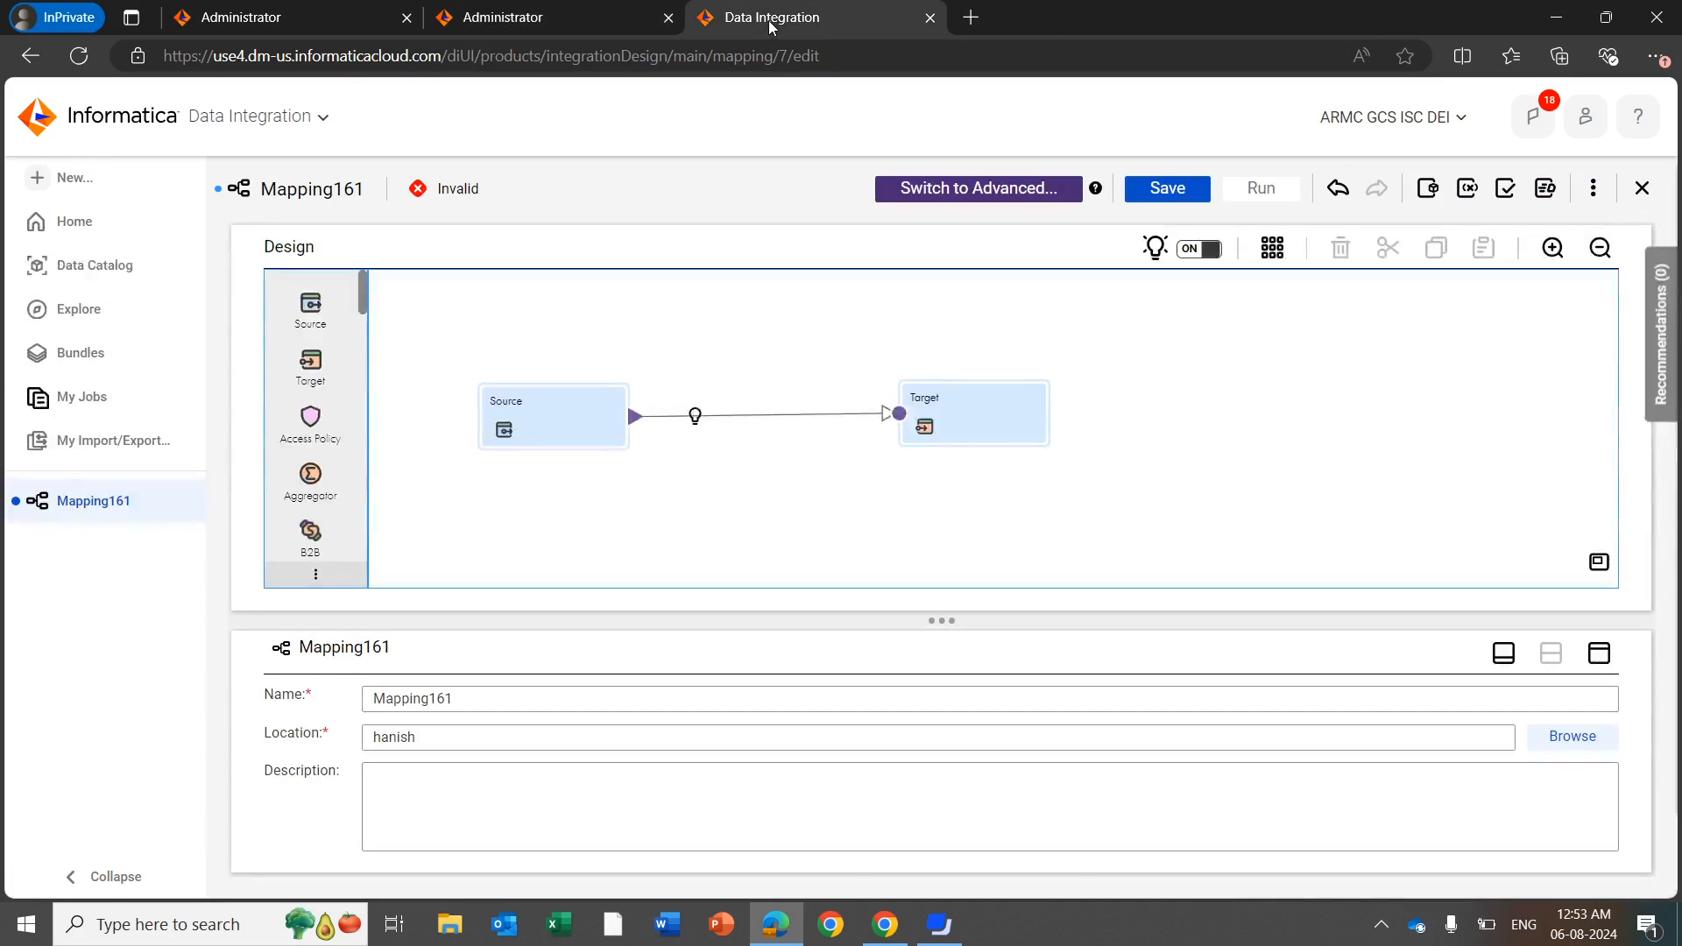
{"action": "left_click", "coordinate": [566, 398]}
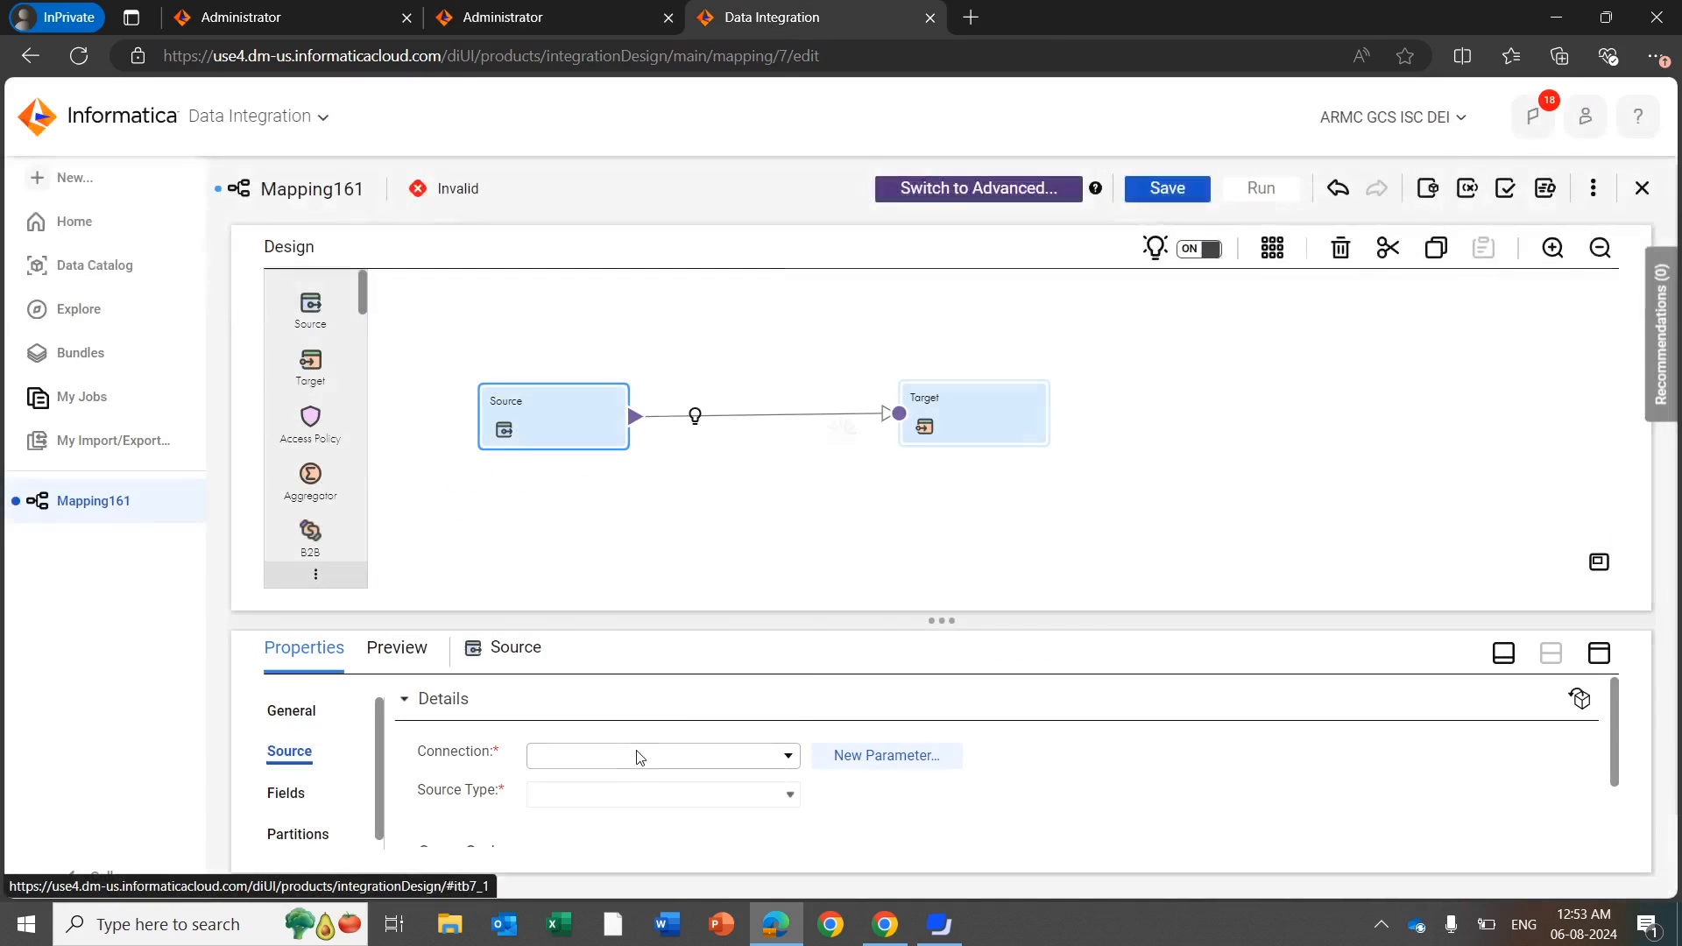
{"action": "left_click", "coordinate": [638, 756]}
{"action": "type", "text": "fa"}
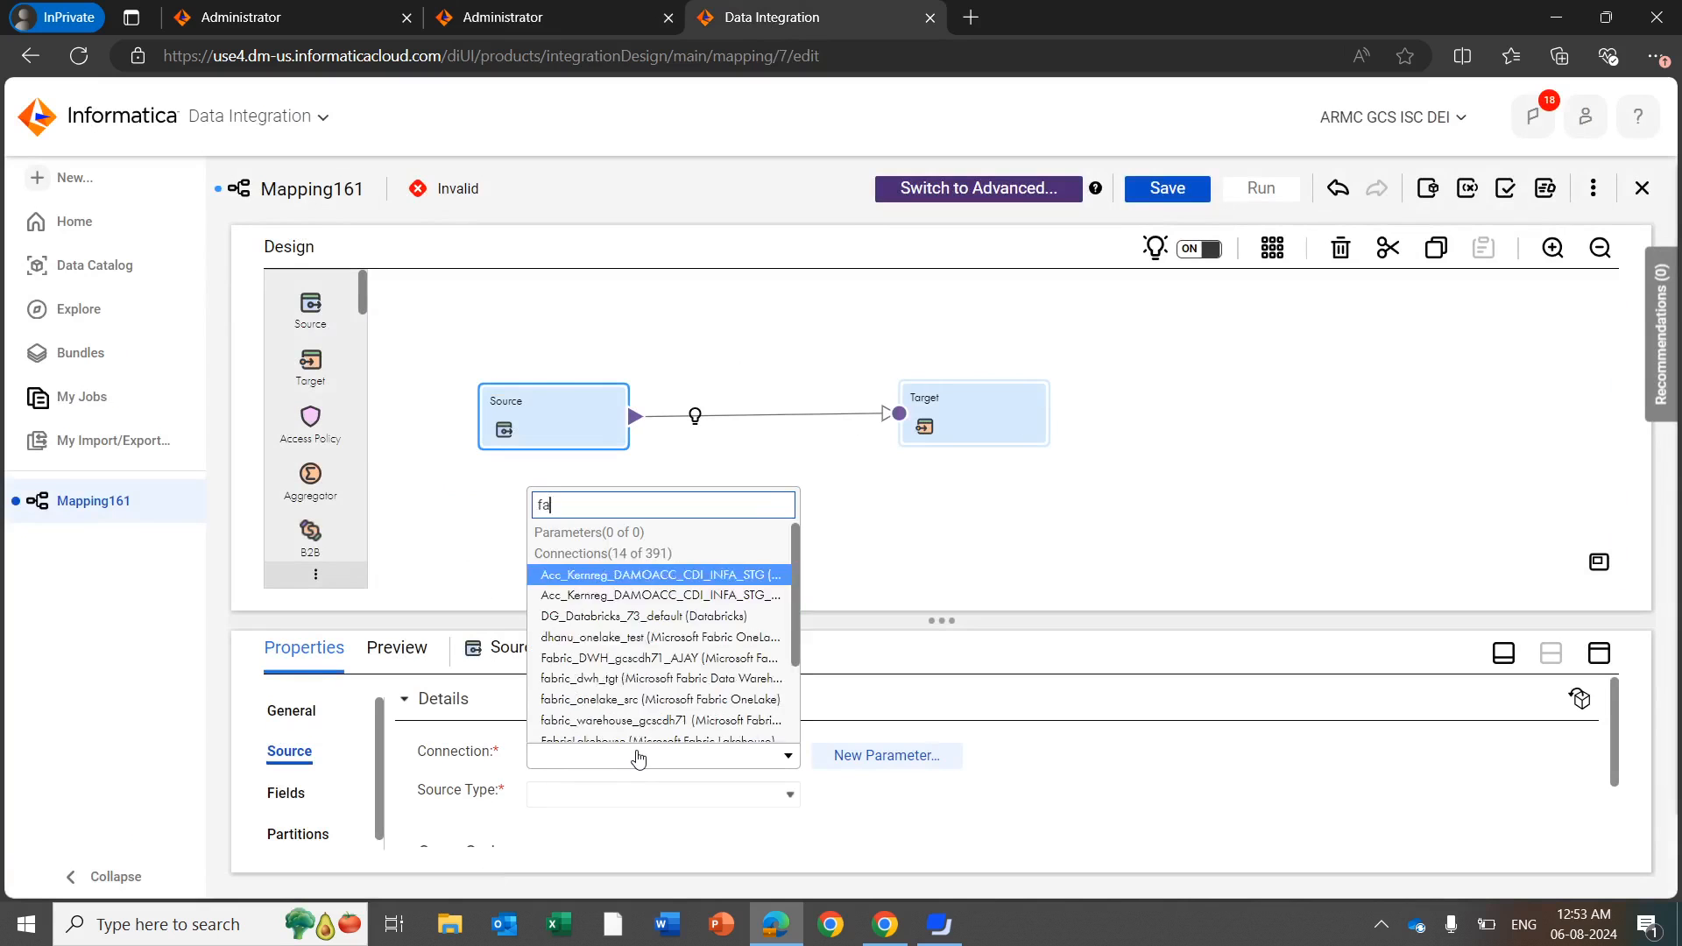
{"action": "type", "text": "bricla"}
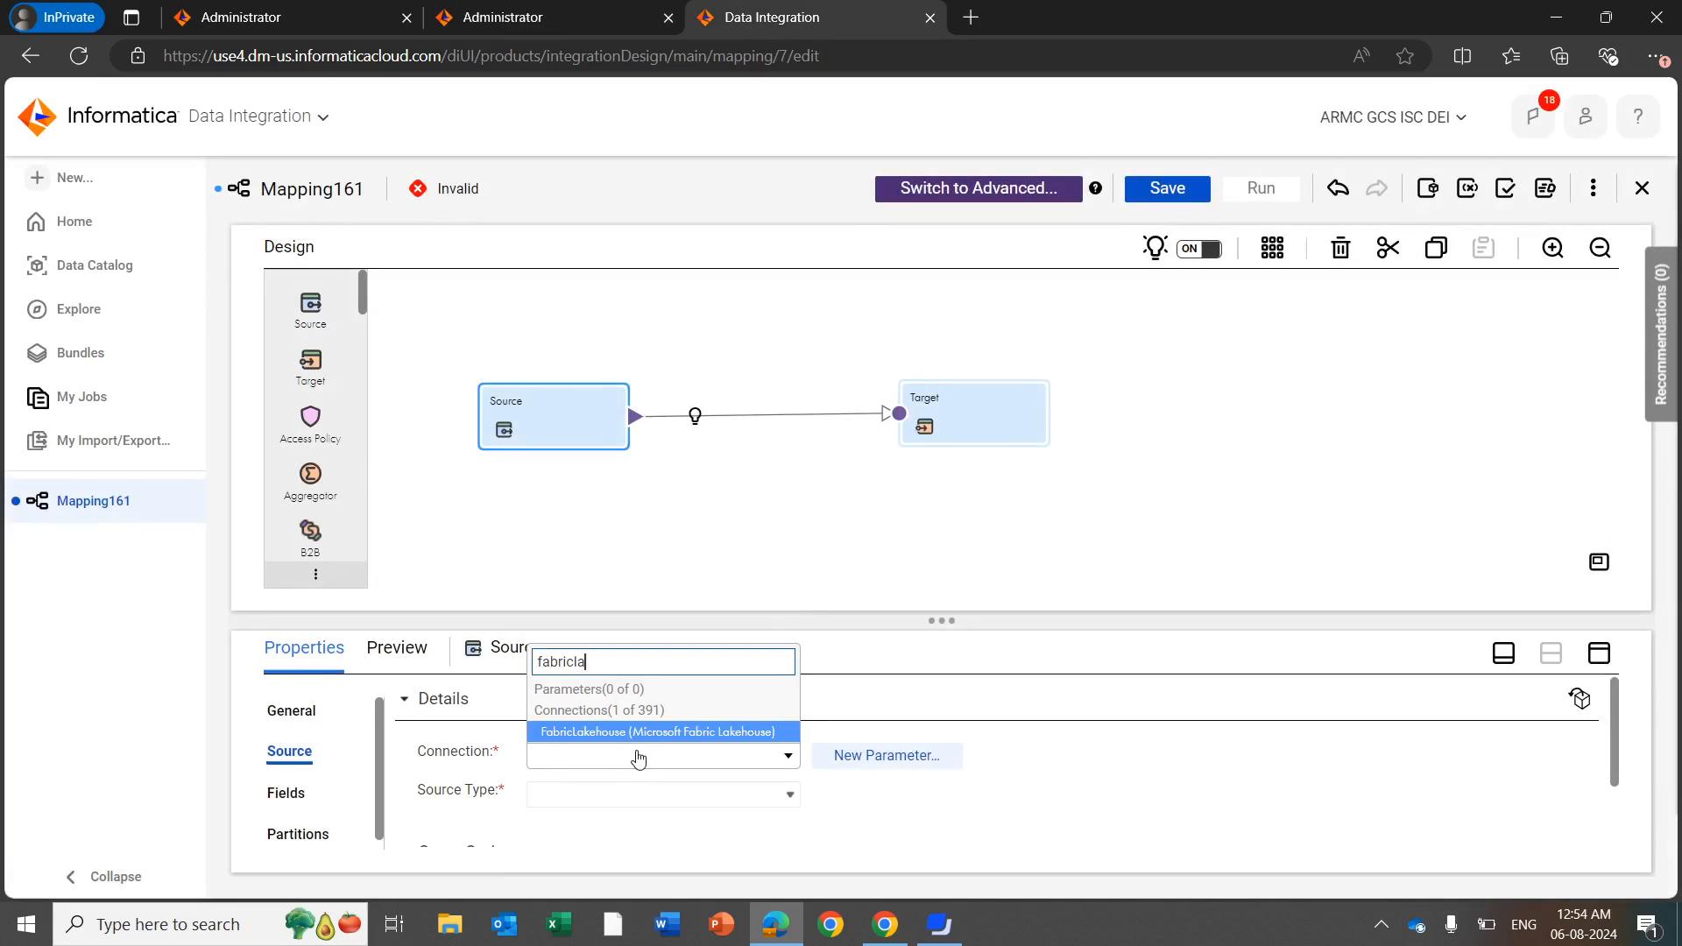
{"action": "left_click", "coordinate": [614, 732]}
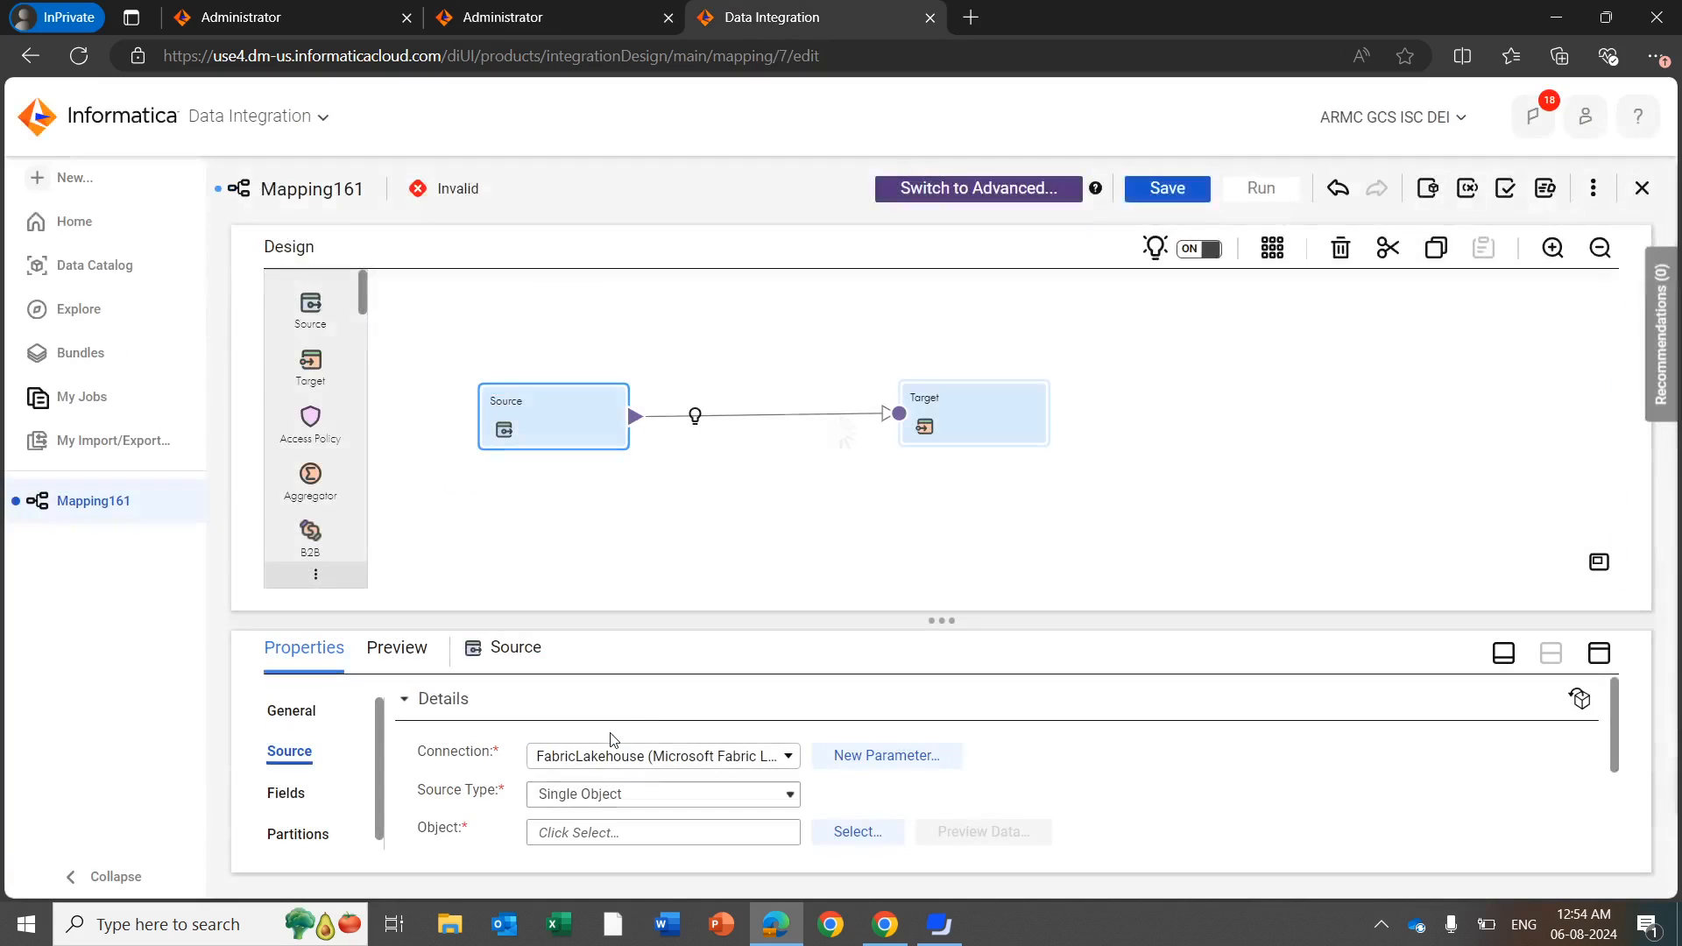
Choose the FabricLKH_decimal_limit table from the dbo package as the Source transformation's object
{"action": "scroll", "coordinate": [643, 717], "scroll_direction": "down", "scroll_amount": 1}
{"action": "left_click", "coordinate": [856, 793]}
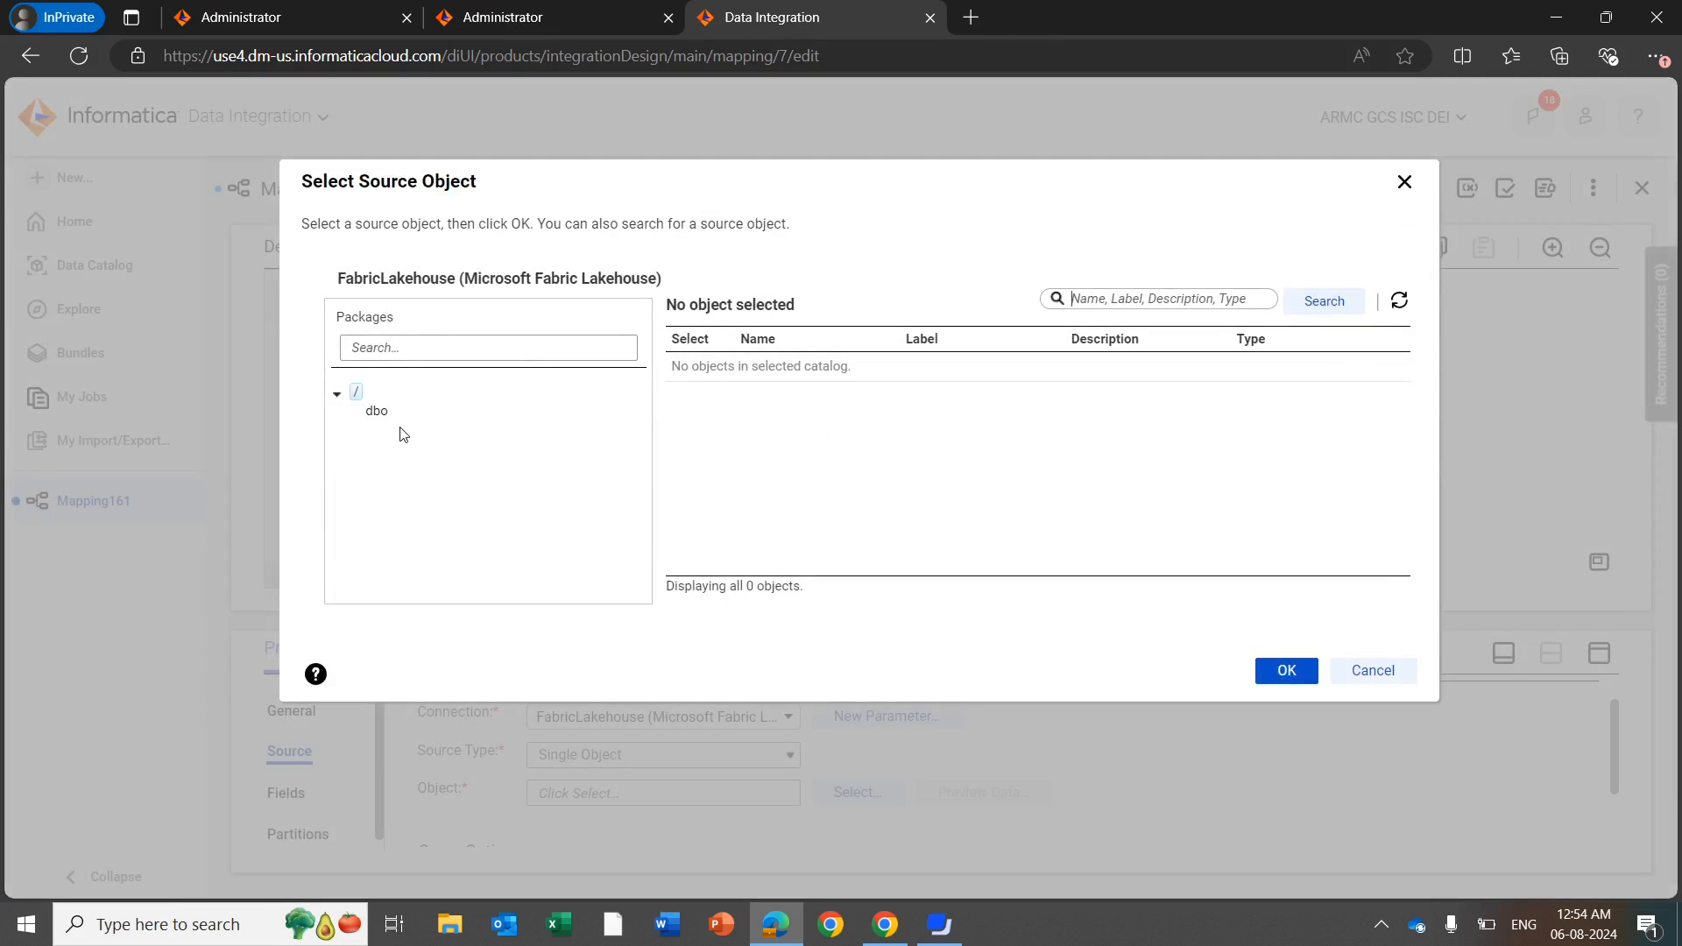
{"action": "left_click", "coordinate": [377, 414]}
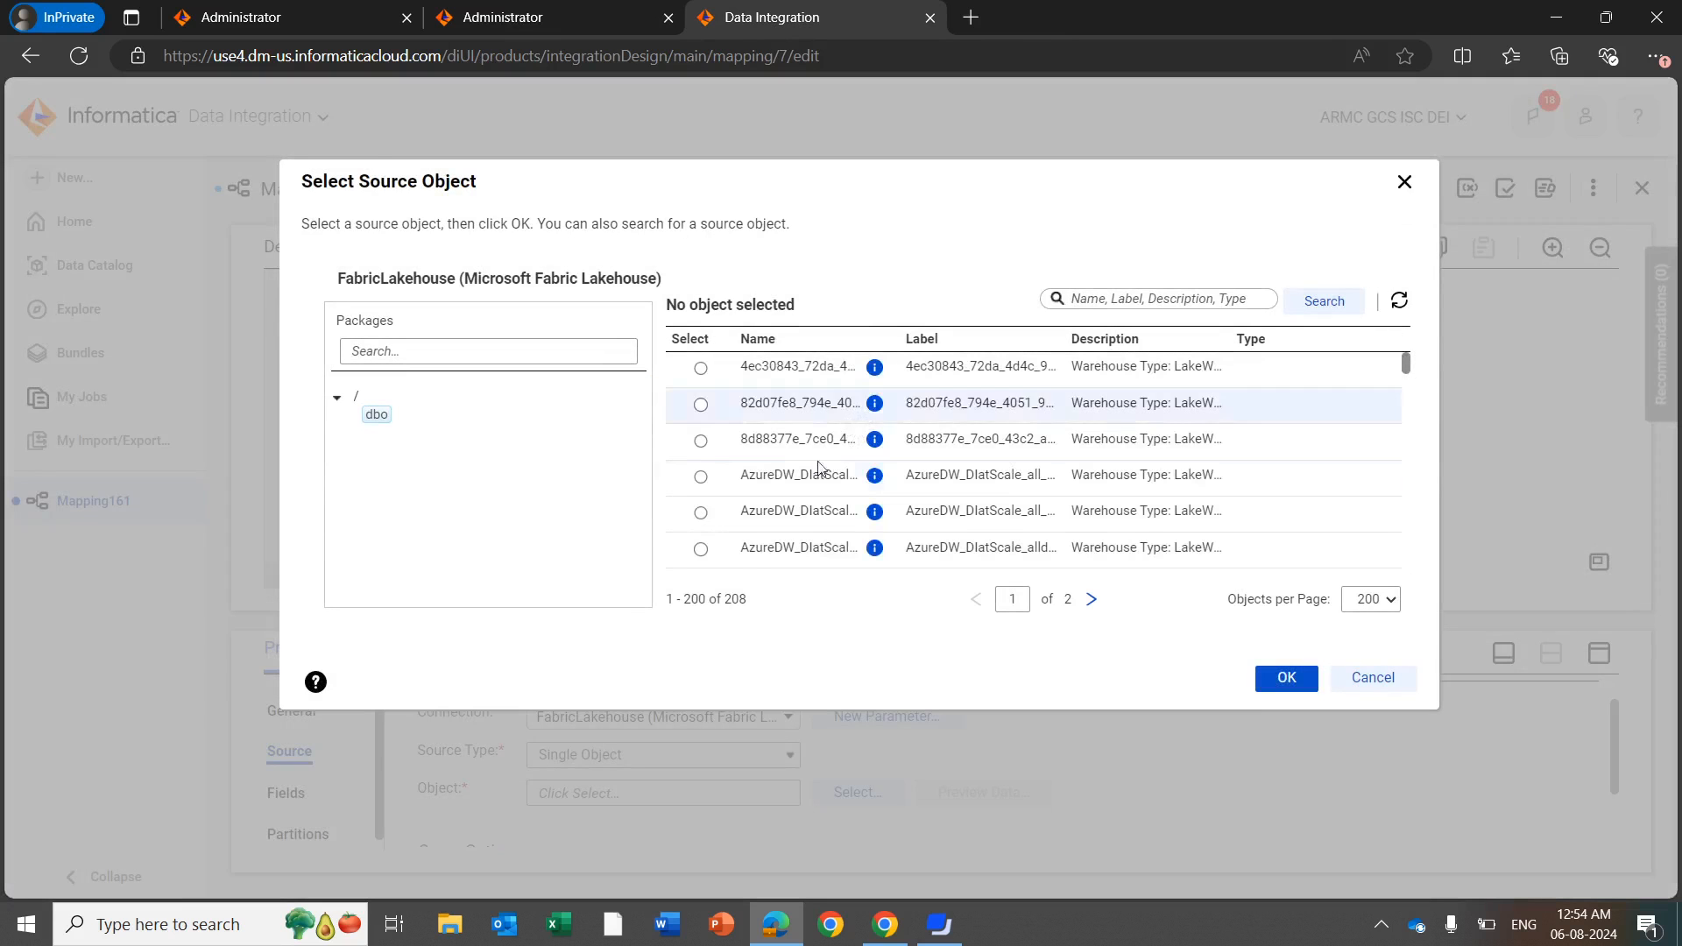
{"action": "scroll", "coordinate": [825, 468], "scroll_direction": "down", "scroll_amount": 1}
{"action": "scroll", "coordinate": [825, 468], "scroll_direction": "down", "scroll_amount": 3}
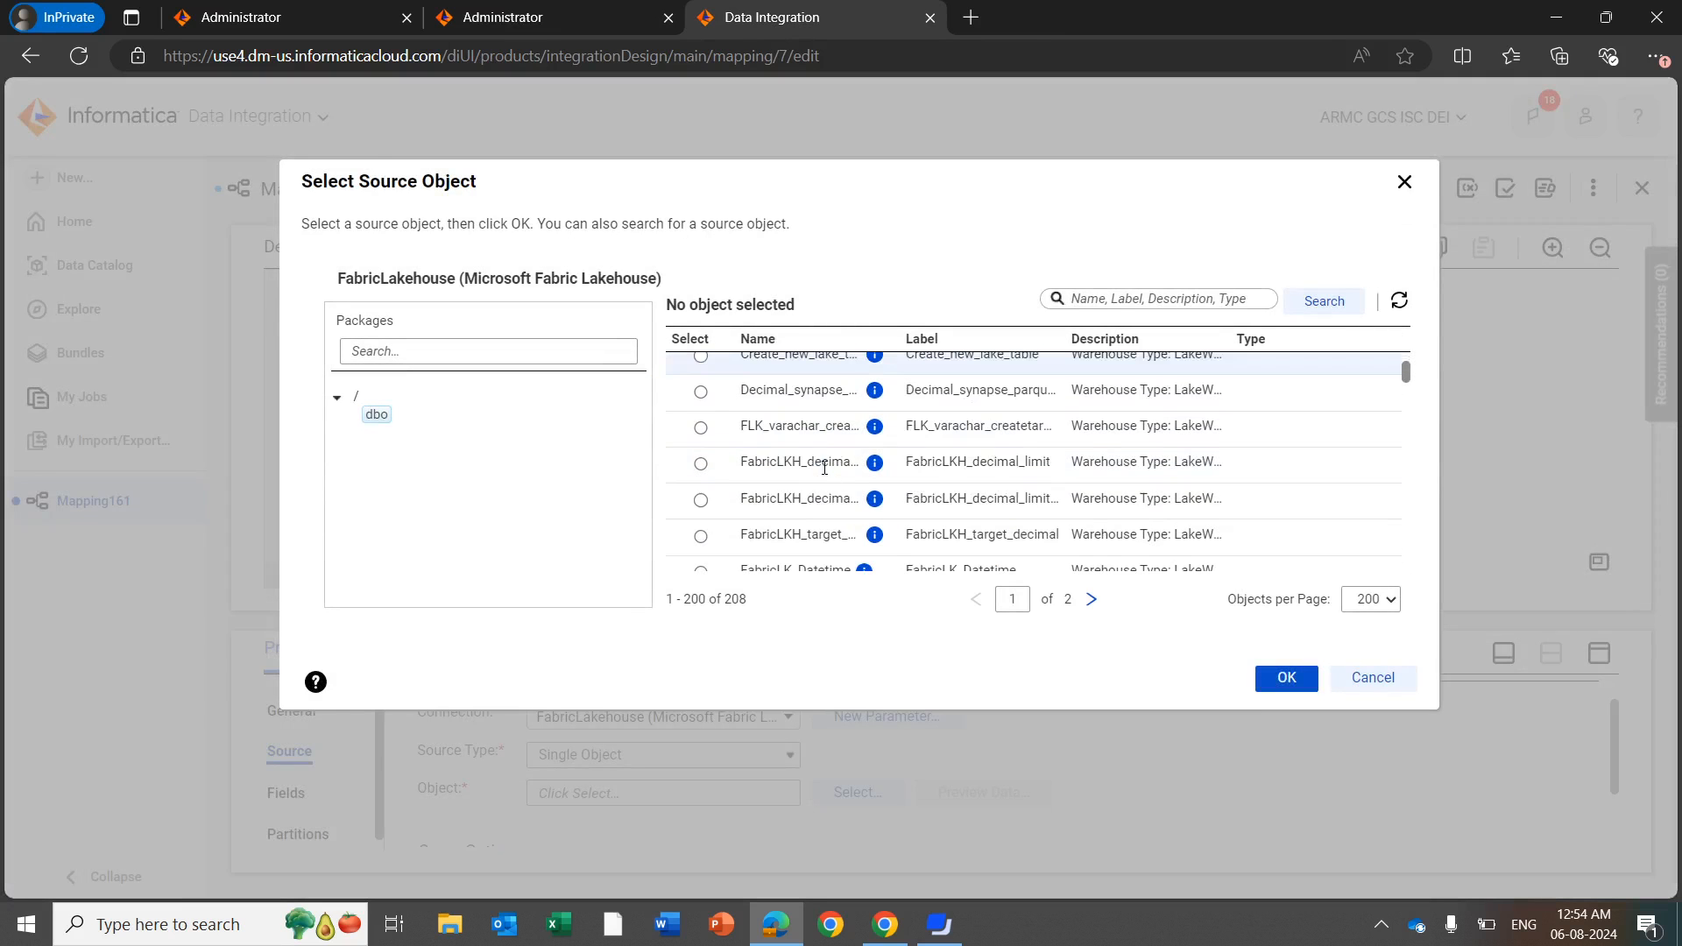
{"action": "scroll", "coordinate": [771, 442], "scroll_direction": "down", "scroll_amount": 1}
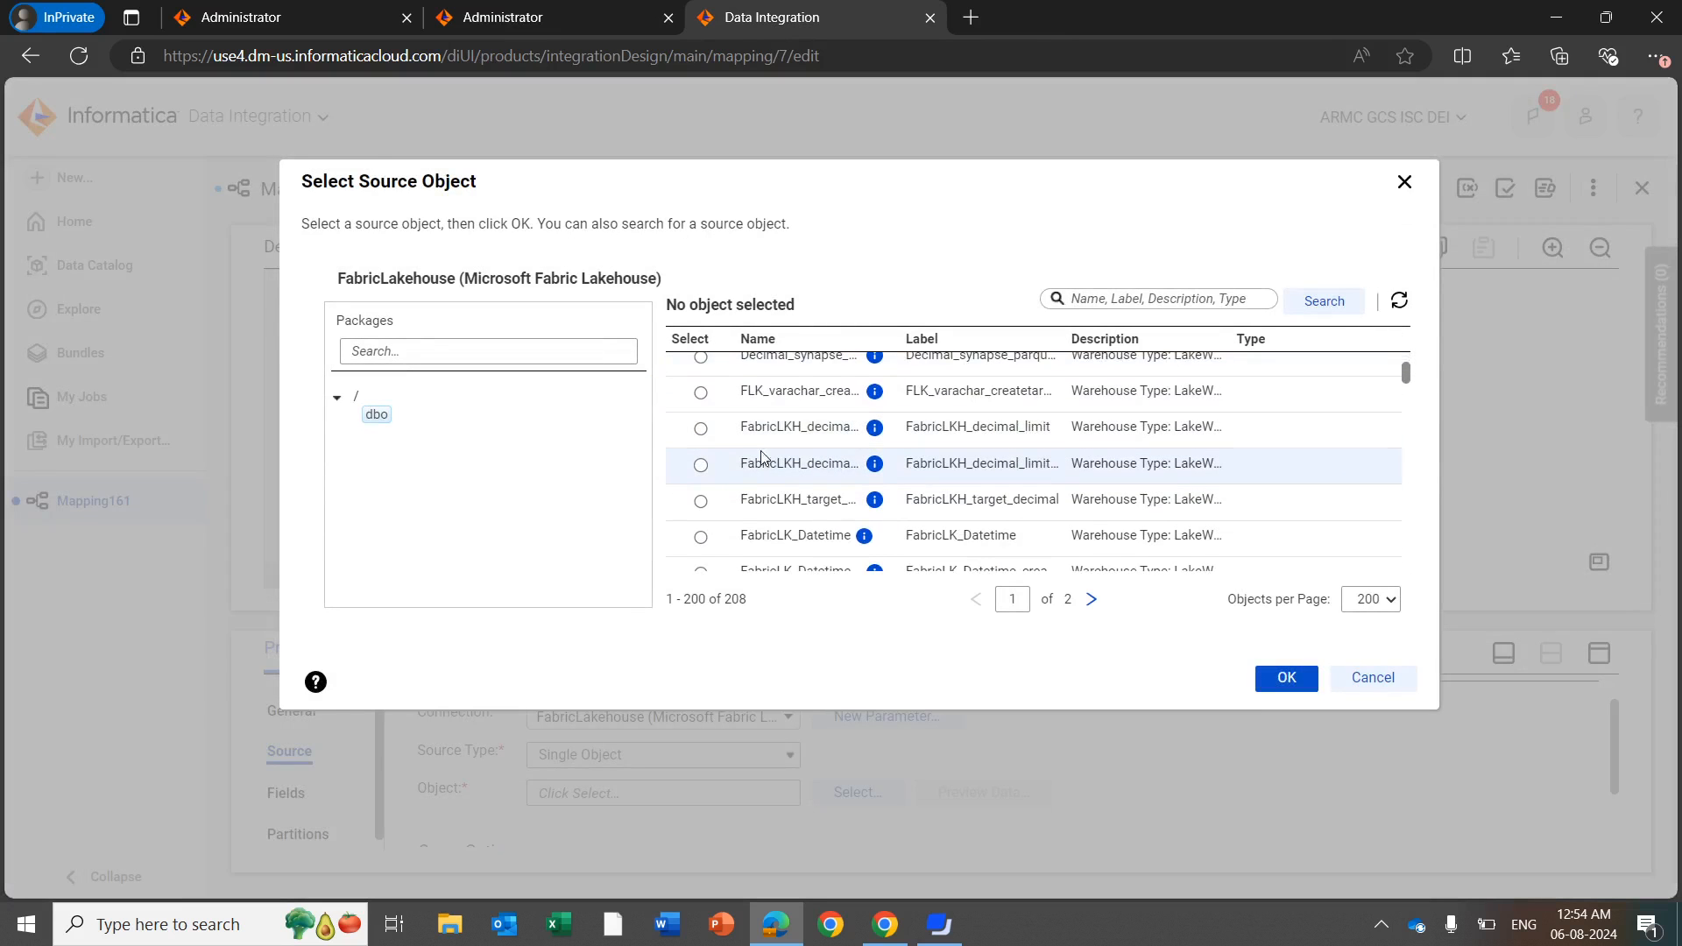
{"action": "left_click", "coordinate": [700, 429]}
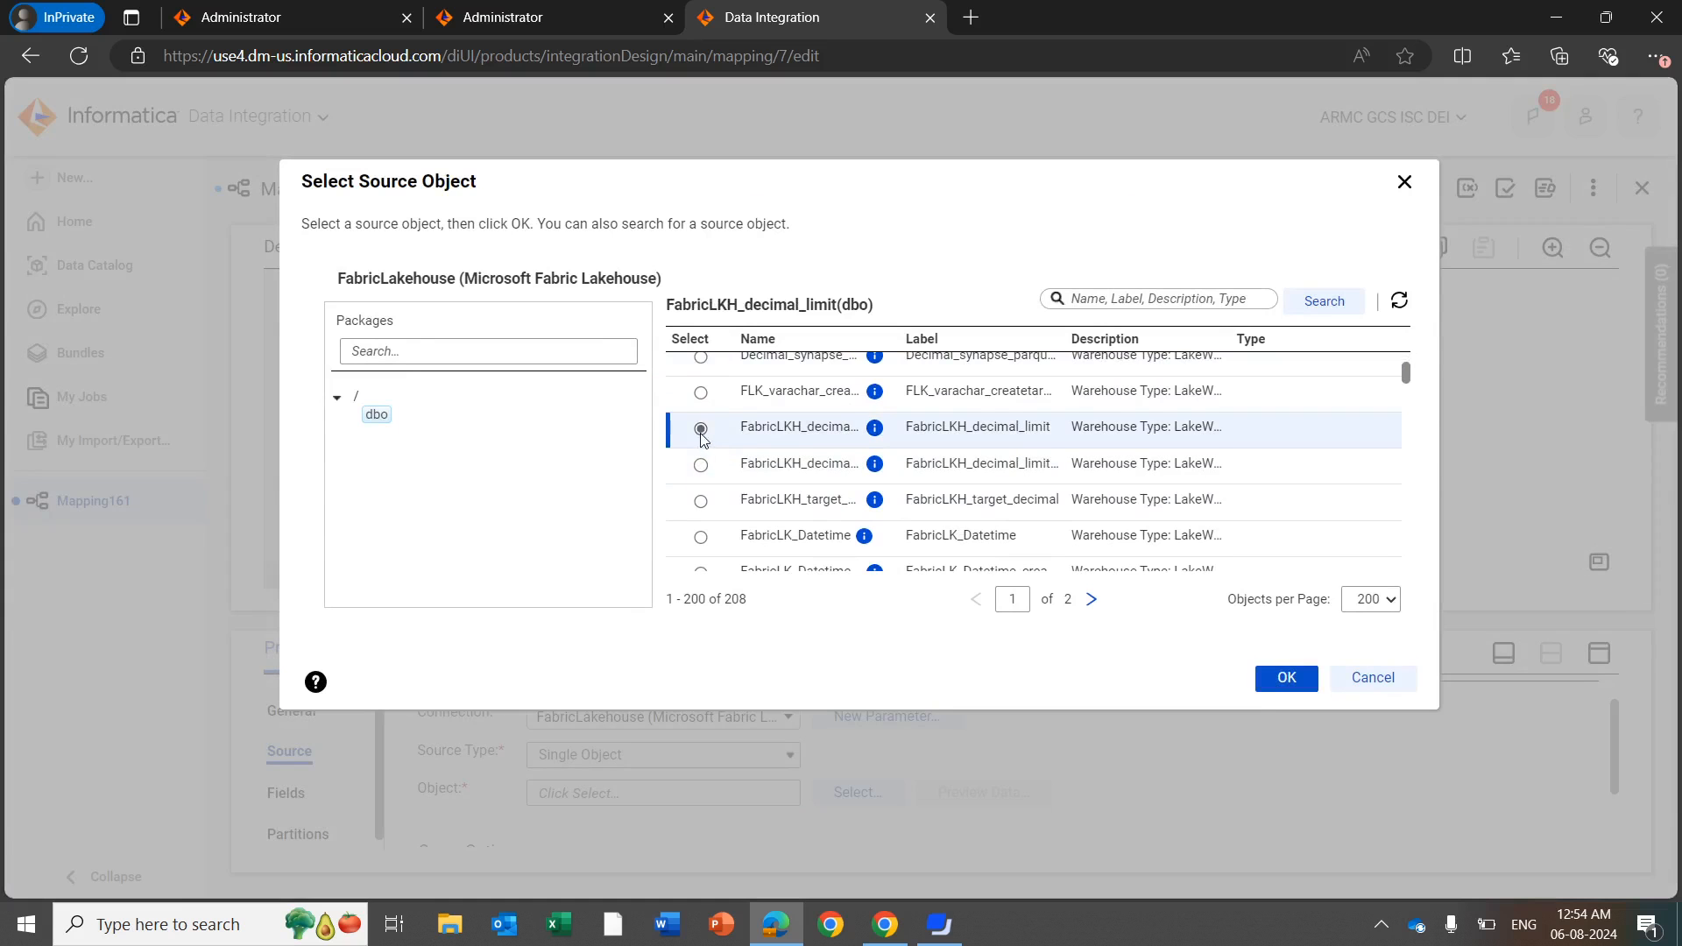
{"action": "left_click", "coordinate": [1275, 670]}
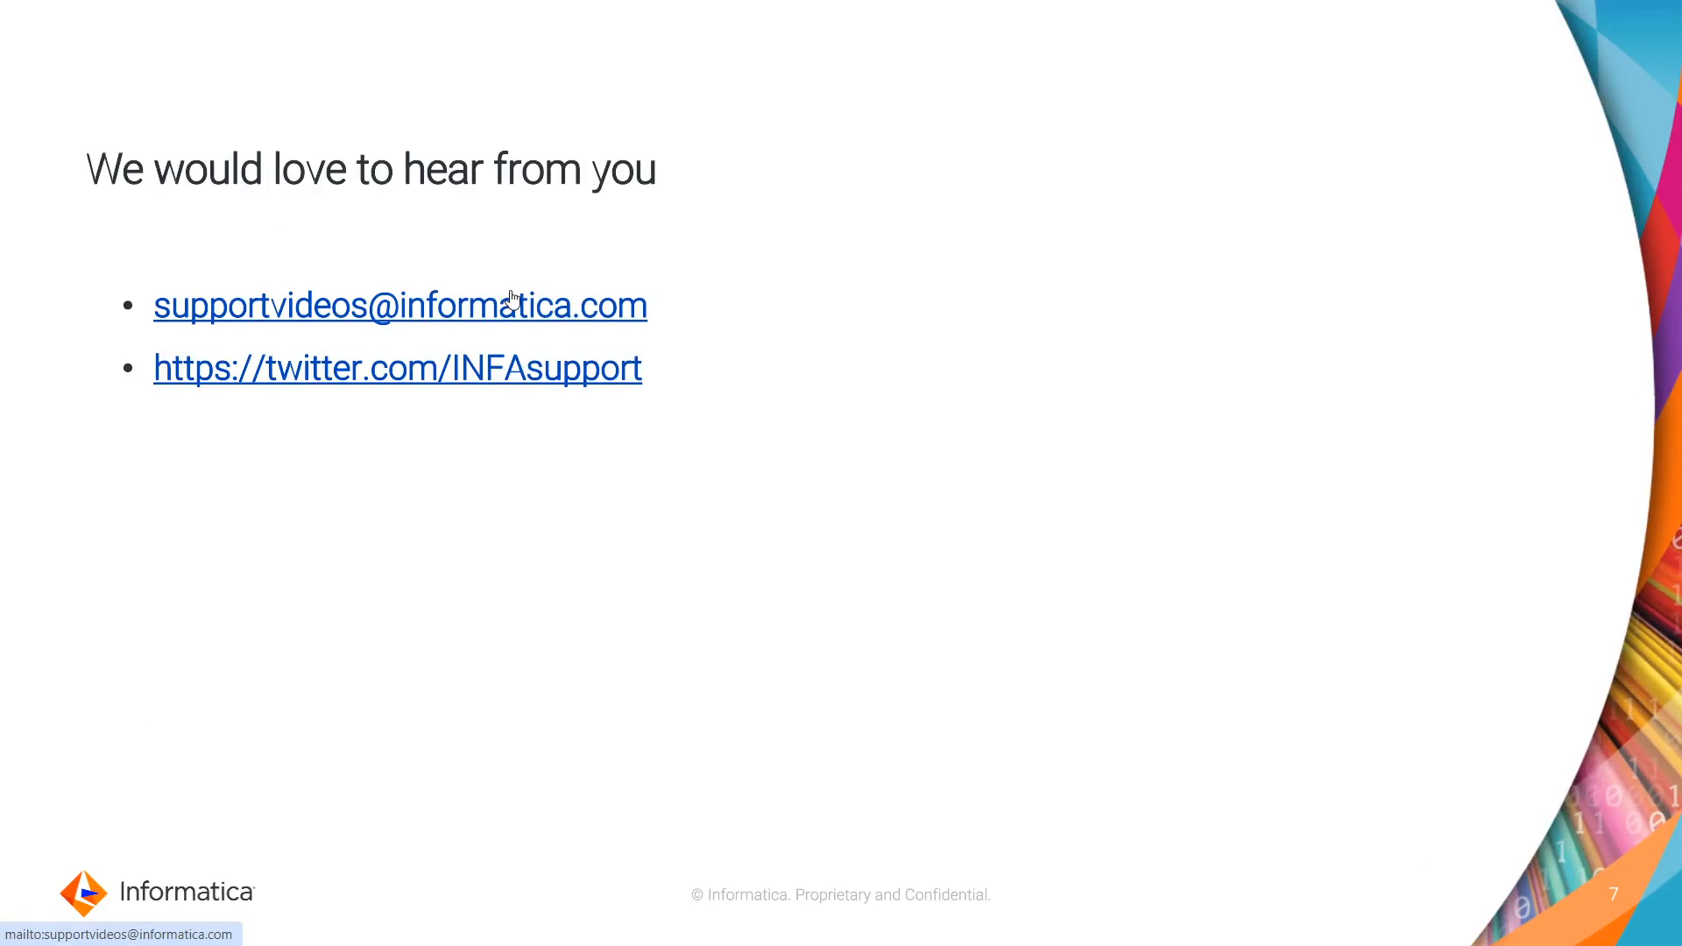
{"action": "key", "text": "Right"}
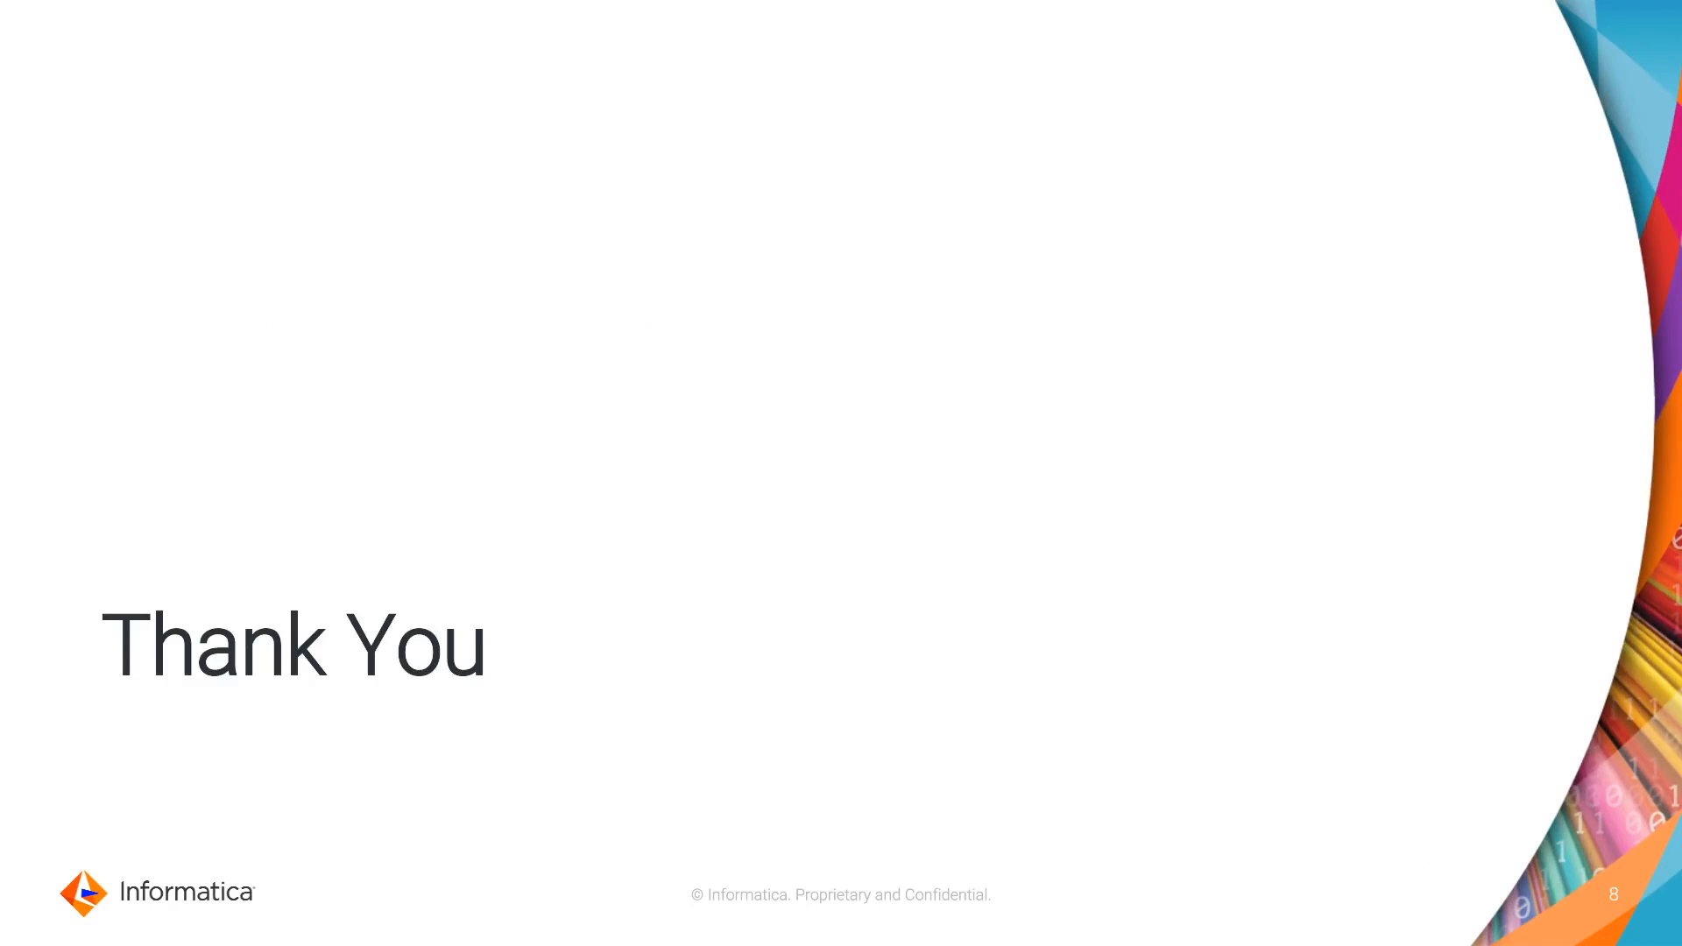